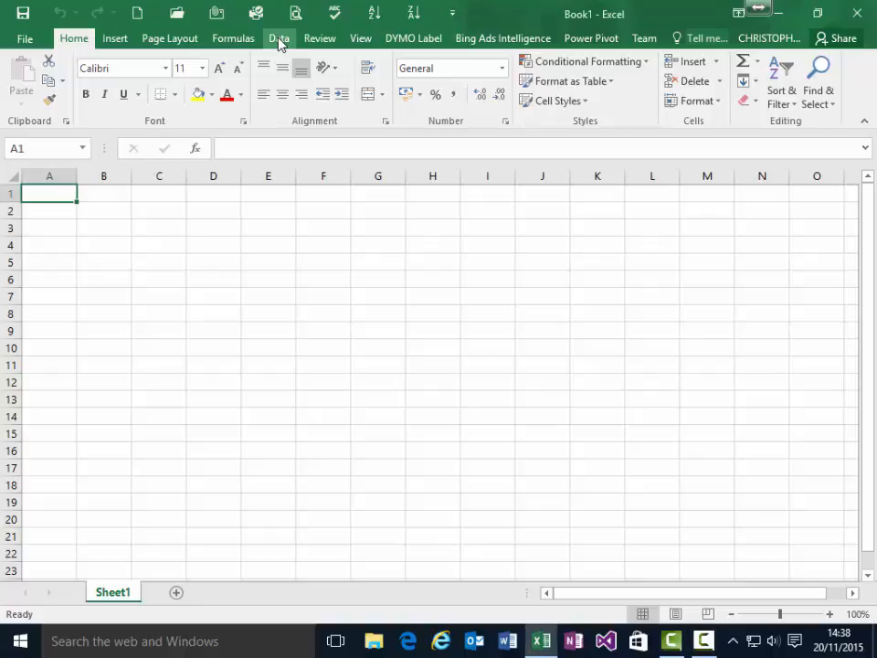
Step: Start a new query from a CSV file and browse to the Documents (J:) drive
{"action": "left_click", "coordinate": [278, 38]}
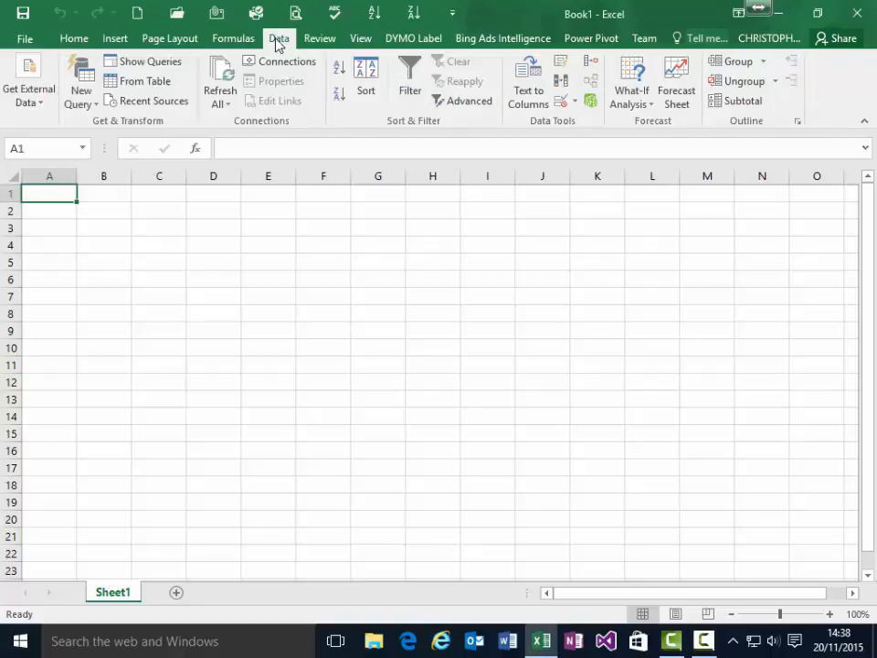
{"action": "left_click", "coordinate": [94, 104]}
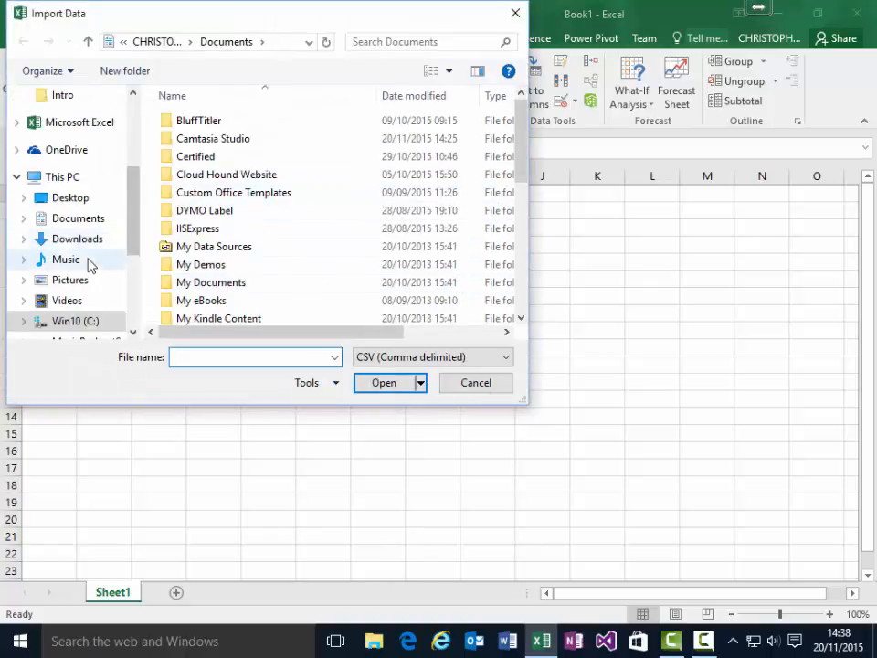
{"action": "scroll", "coordinate": [136, 246], "scroll_direction": "down", "scroll_amount": 3}
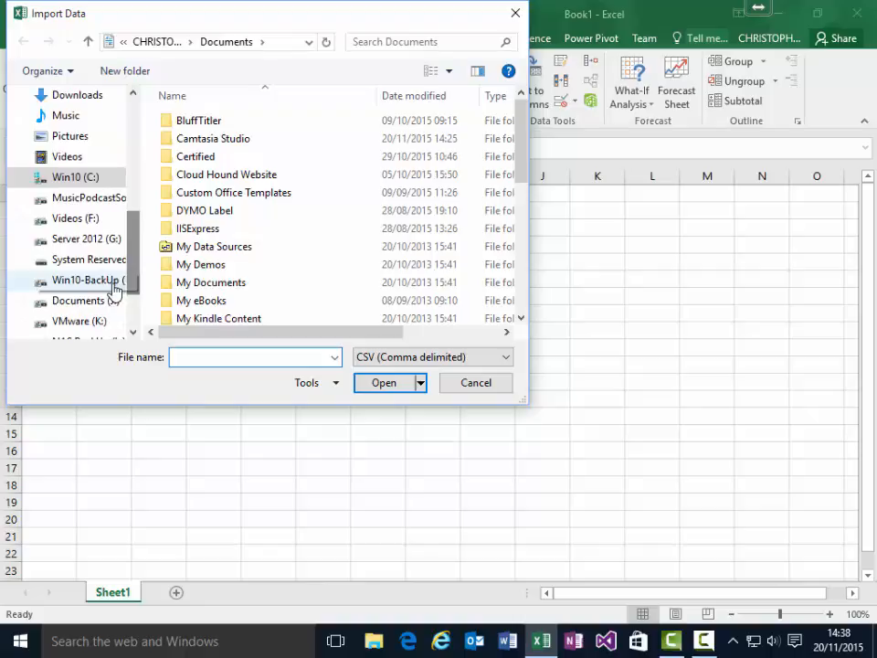
{"action": "left_click", "coordinate": [81, 301]}
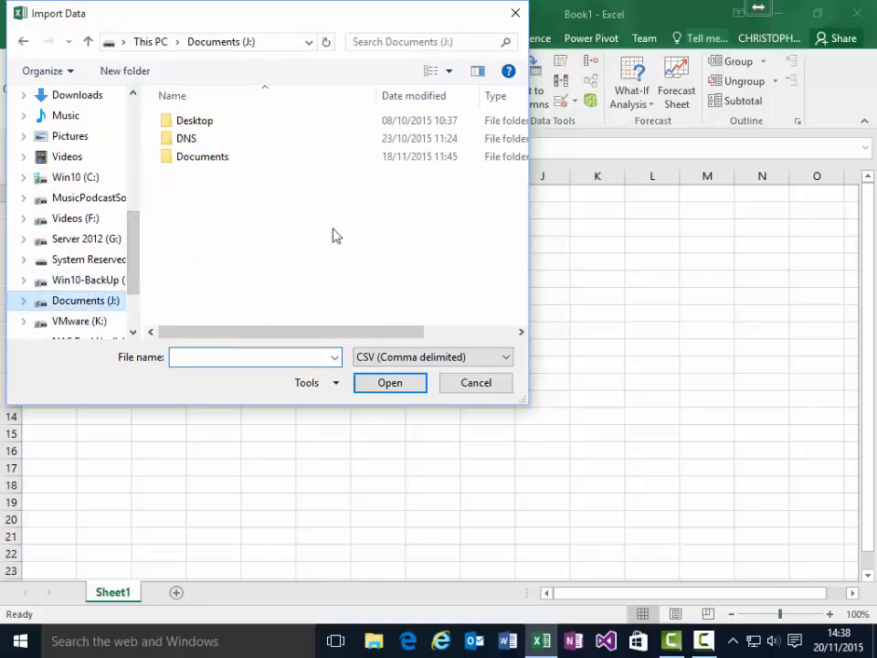
{"action": "left_click", "coordinate": [191, 159]}
{"action": "double_click", "coordinate": [191, 160]}
{"action": "left_click_drag", "start_coordinate": [518, 110], "coordinate": [527, 148]}
{"action": "double_click", "coordinate": [276, 282]}
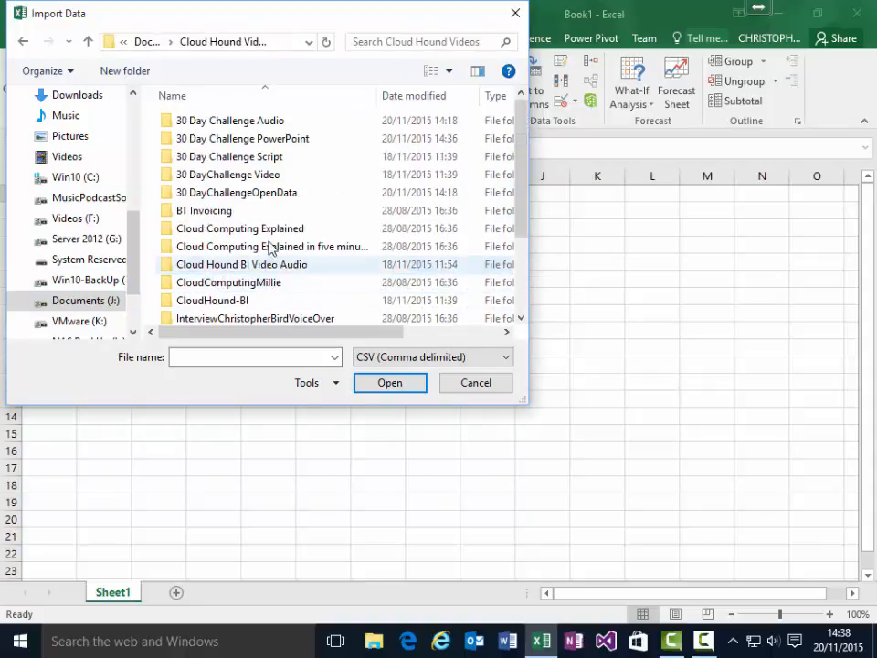
{"action": "left_click", "coordinate": [276, 197]}
{"action": "double_click", "coordinate": [276, 198]}
{"action": "left_click", "coordinate": [237, 141]}
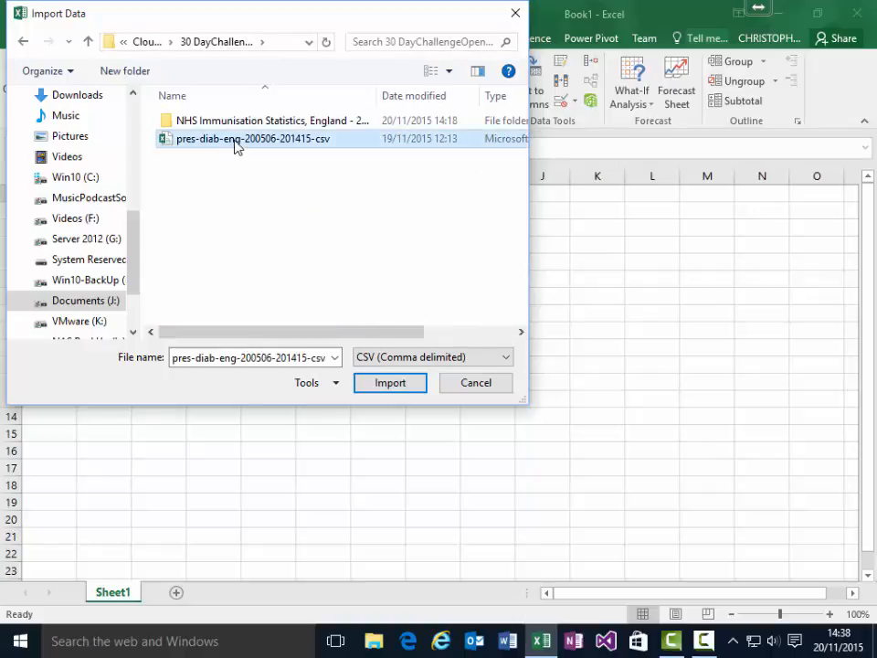
{"action": "left_click", "coordinate": [395, 386]}
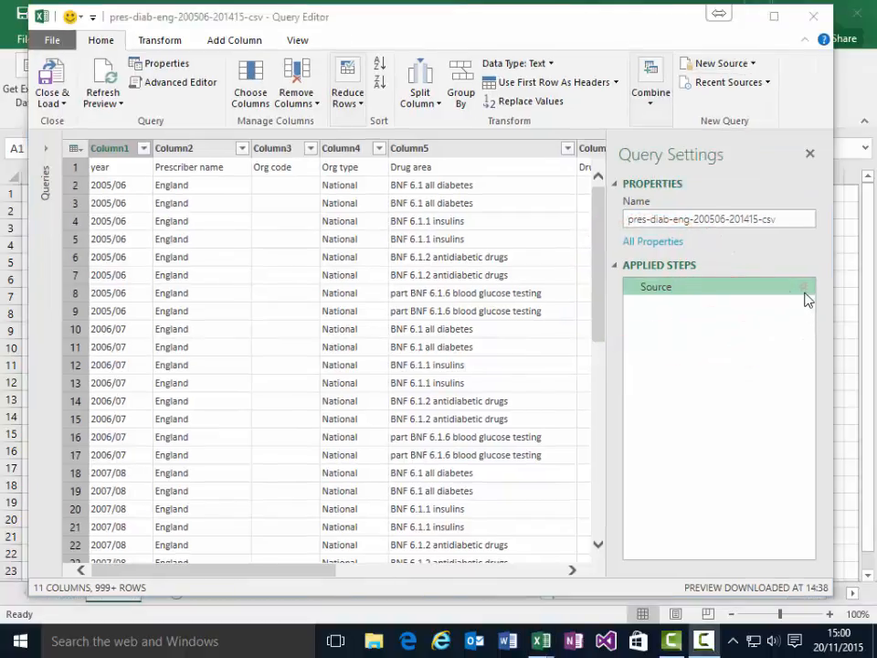
Step: Review the Source step's file path, Open File As and File Origin options, and cancel the settings dialog
{"action": "left_click", "coordinate": [803, 288]}
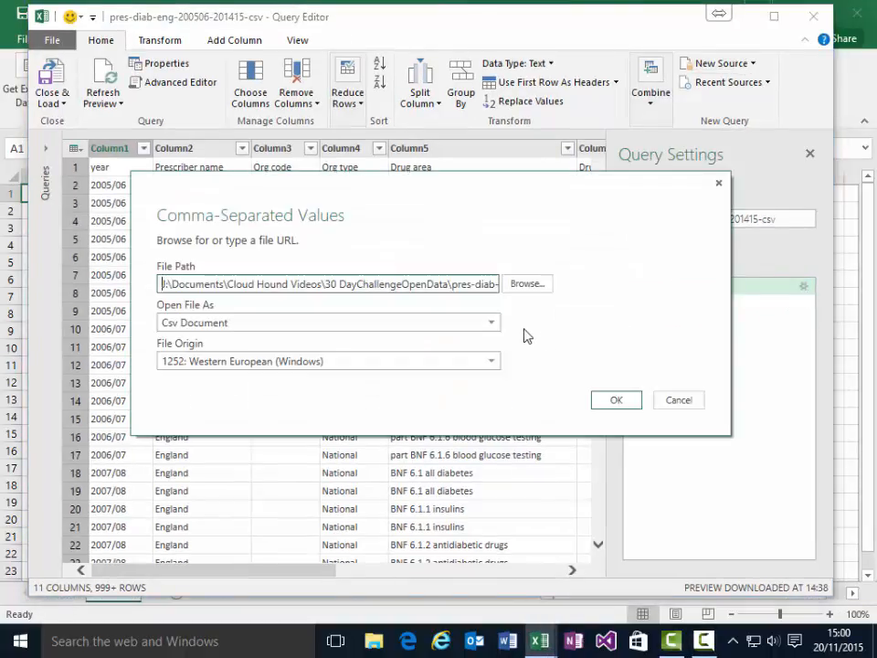
{"action": "left_click", "coordinate": [498, 327]}
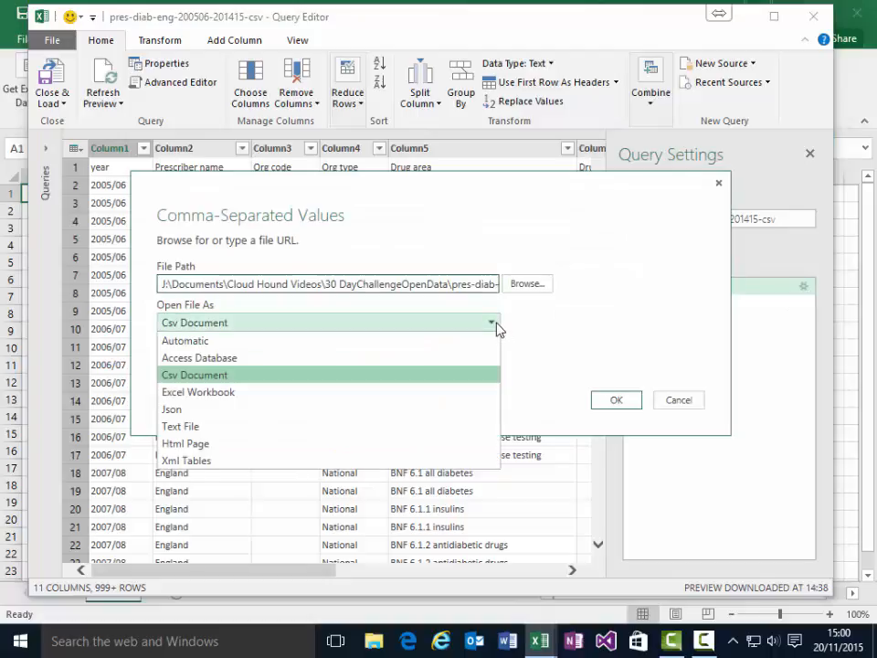
{"action": "left_click", "coordinate": [566, 327]}
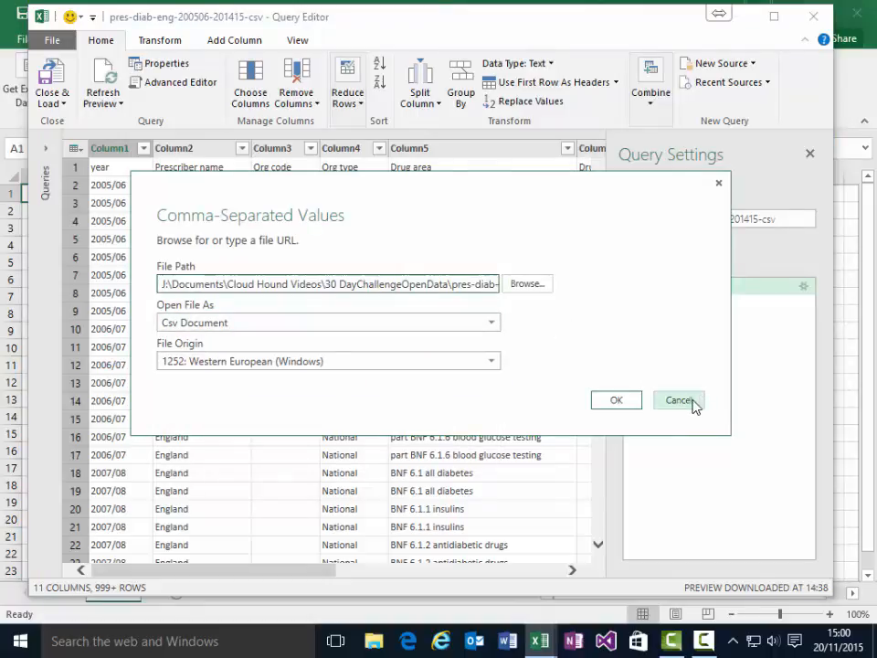
{"action": "left_click", "coordinate": [494, 361]}
{"action": "left_click", "coordinate": [677, 406]}
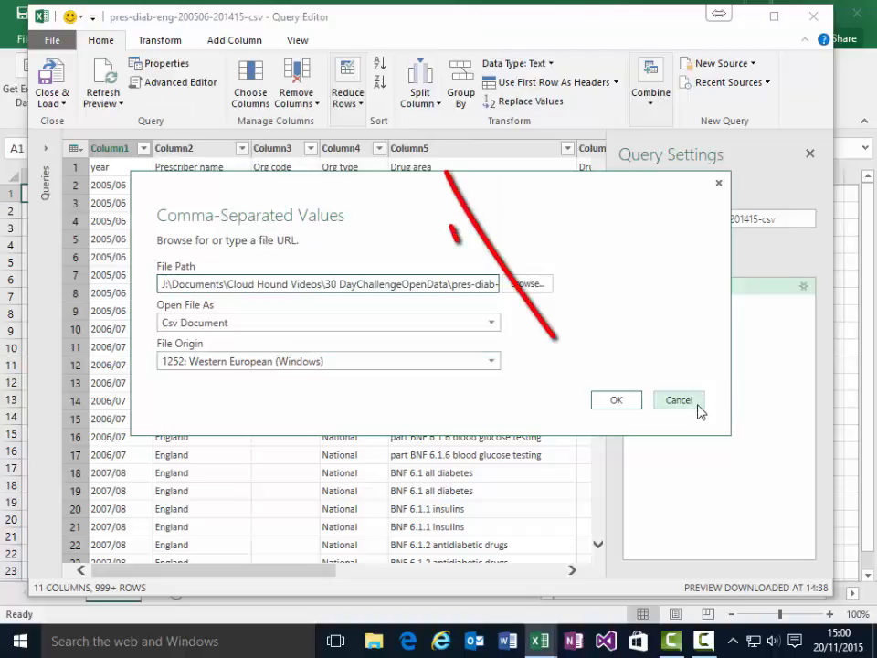
{"action": "left_click", "coordinate": [692, 404]}
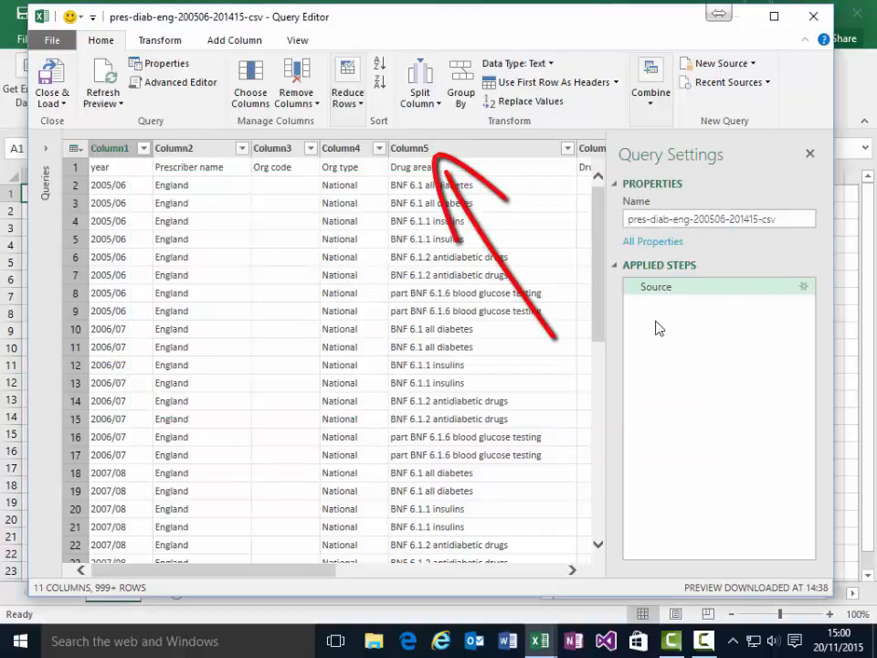
Step: Use the first row of the imported data as the column headers
{"action": "left_click", "coordinate": [335, 149]}
{"action": "left_click", "coordinate": [269, 149]}
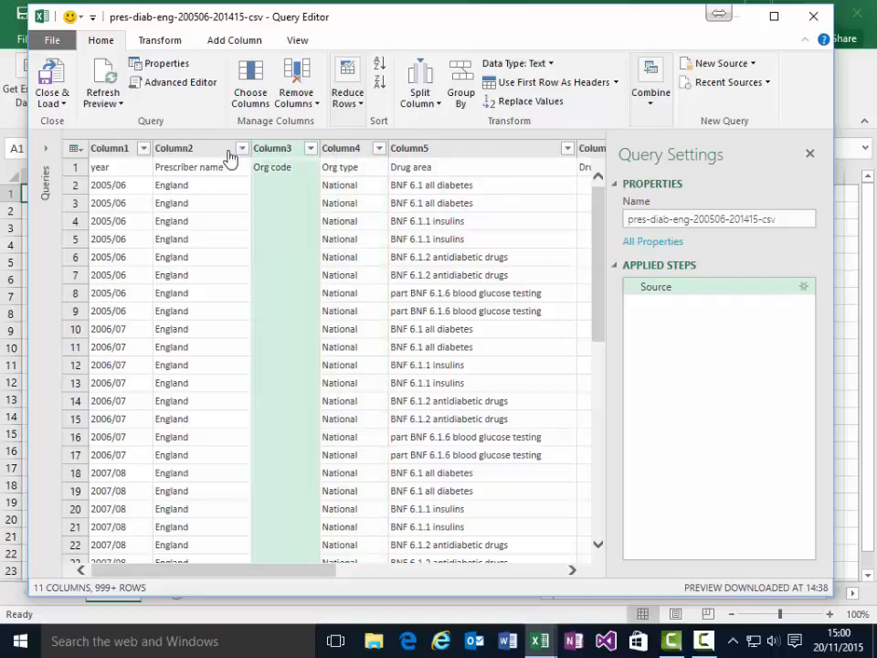
{"action": "left_click", "coordinate": [115, 171]}
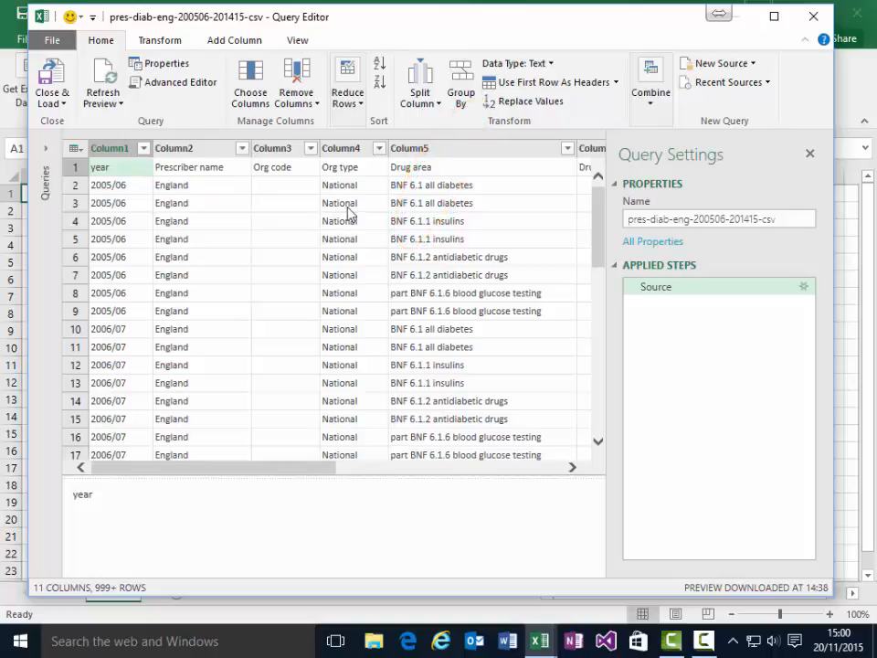
{"action": "left_click", "coordinate": [601, 88]}
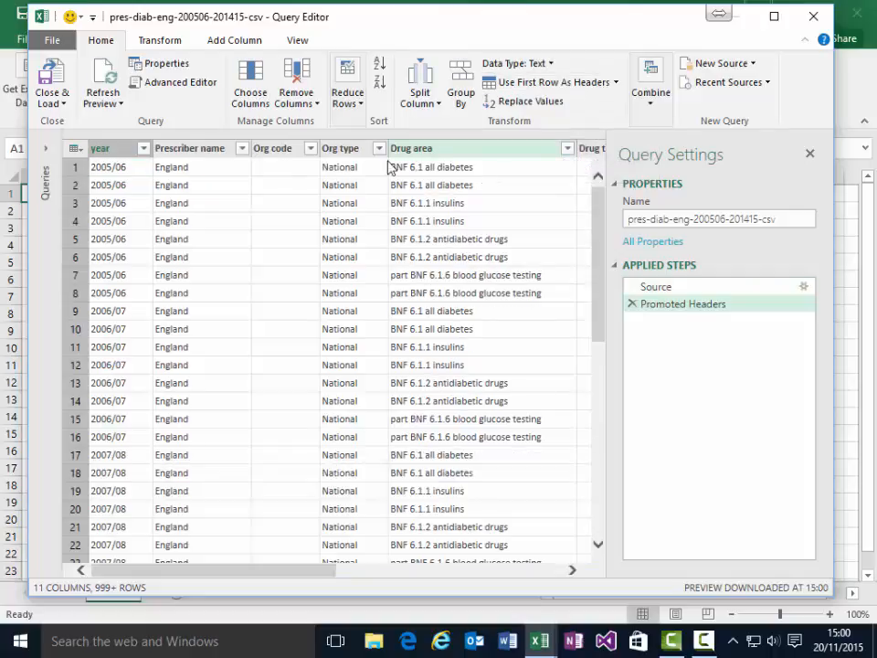
Step: Open the Drug area column name for editing and close it with the same name
{"action": "left_click", "coordinate": [435, 152]}
{"action": "double_click", "coordinate": [435, 149]}
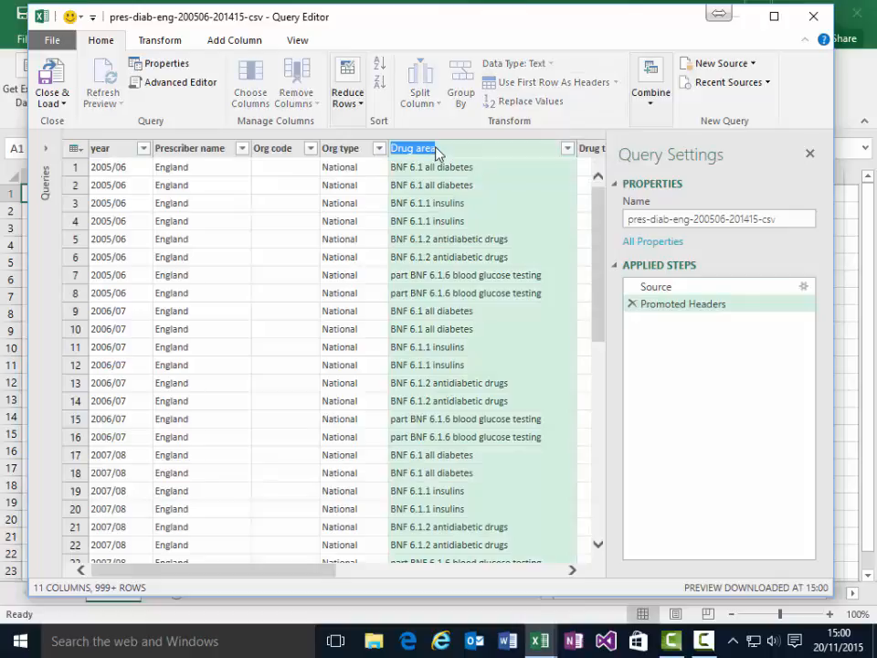
{"action": "key", "text": "Return"}
{"action": "key", "text": "Return"}
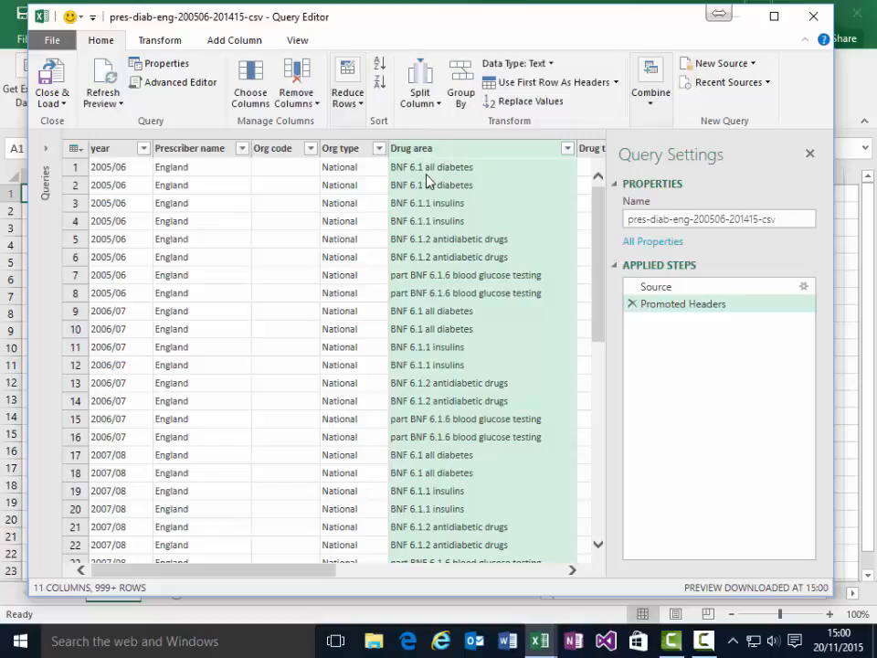
Step: Delete the Promoted Headers step and promote the first row to column headers again
{"action": "left_click", "coordinate": [632, 305]}
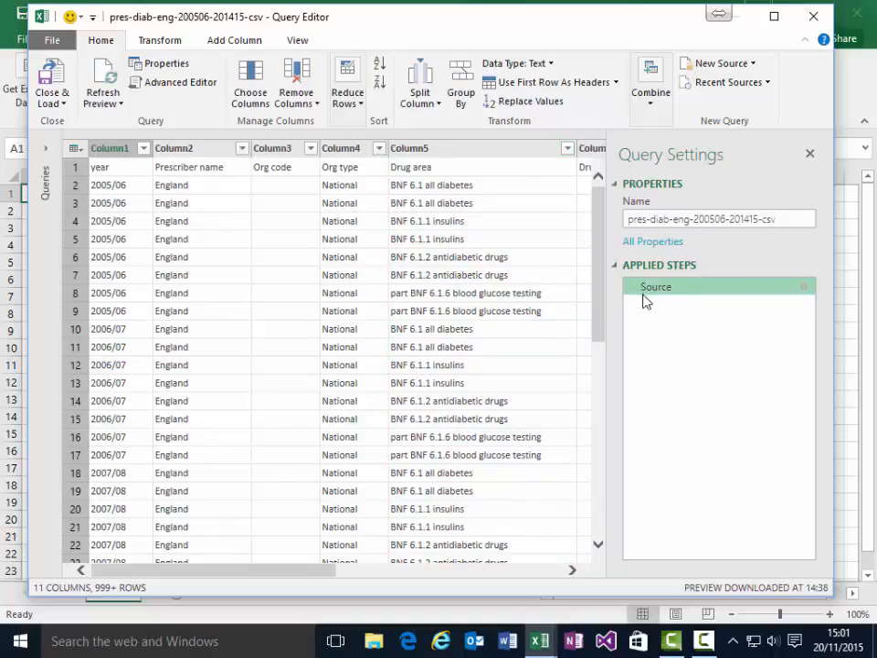
{"action": "left_click", "coordinate": [110, 173]}
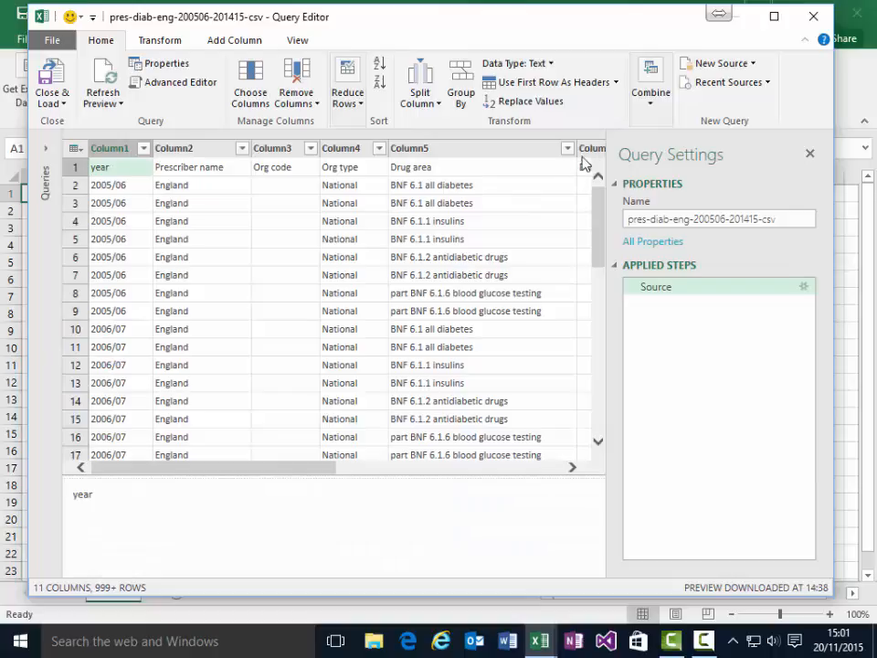
{"action": "left_click", "coordinate": [569, 84]}
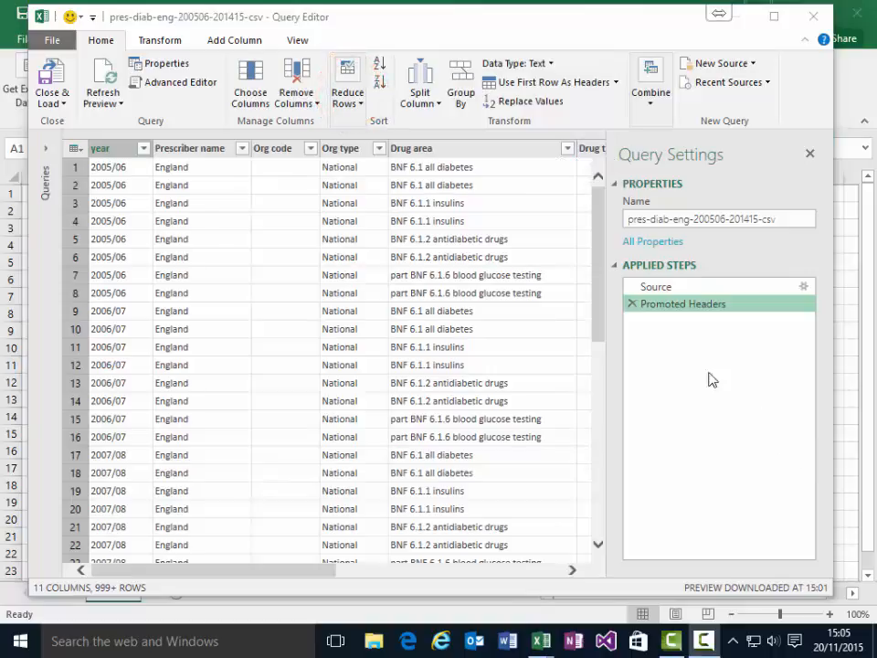
Step: Reduce the query to its top 100 rows
{"action": "left_click", "coordinate": [360, 105]}
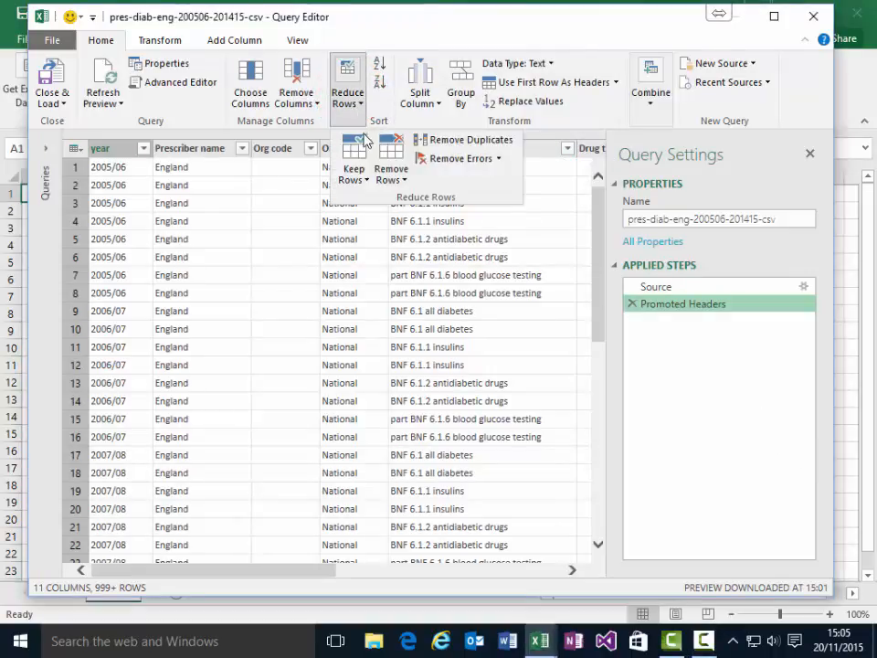
{"action": "left_click", "coordinate": [367, 182]}
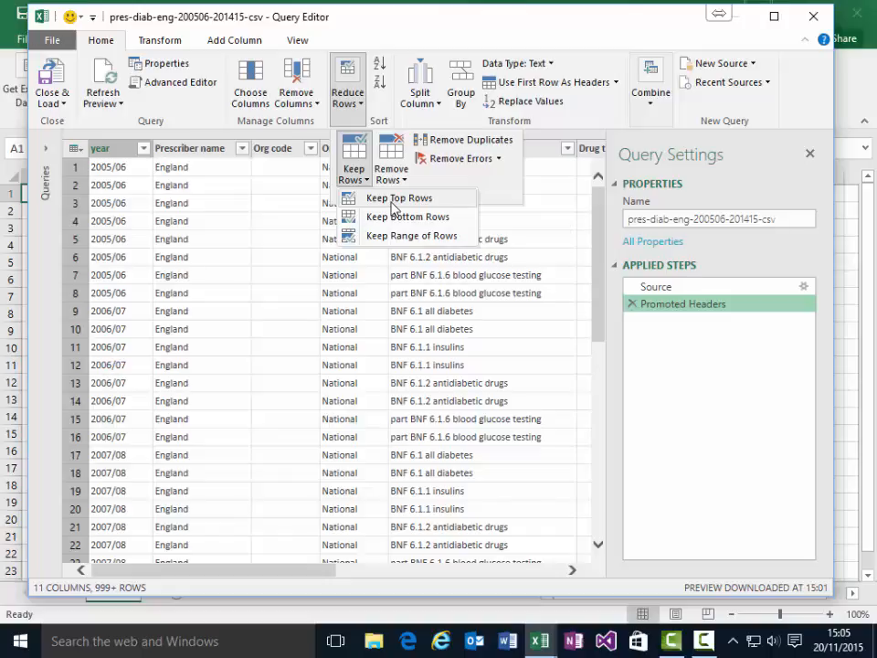
{"action": "left_click", "coordinate": [395, 199]}
{"action": "type", "text": "100"}
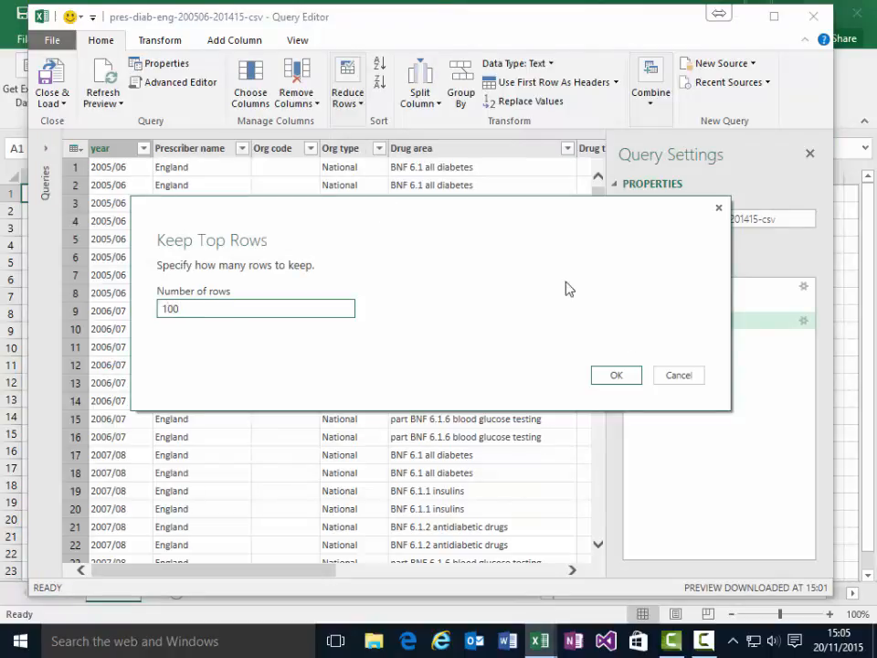
{"action": "left_click", "coordinate": [619, 376]}
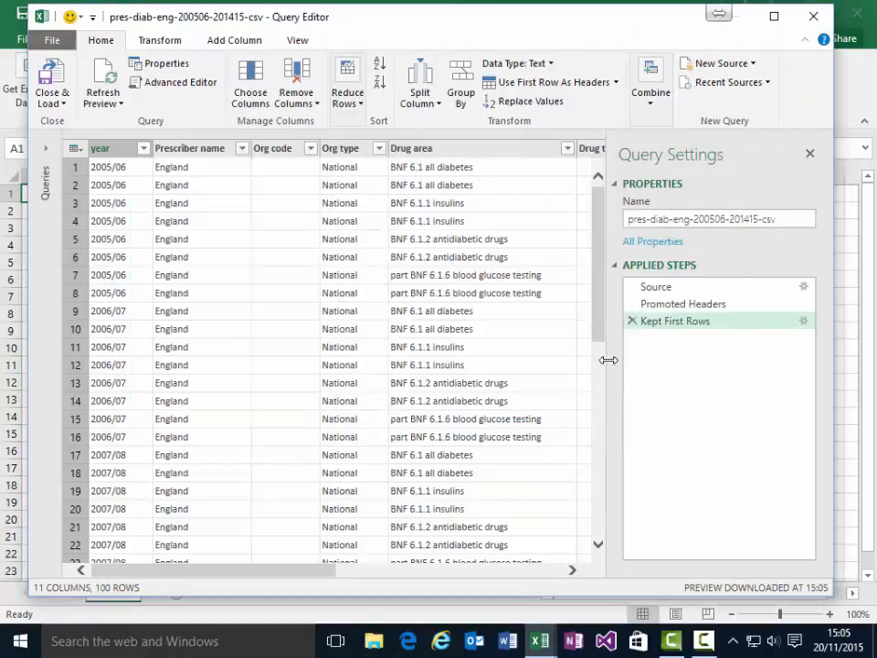
Step: Check the kept rows and the filter values of the chemcial/drug column, and remove that column
{"action": "left_click_drag", "start_coordinate": [601, 319], "coordinate": [608, 574]}
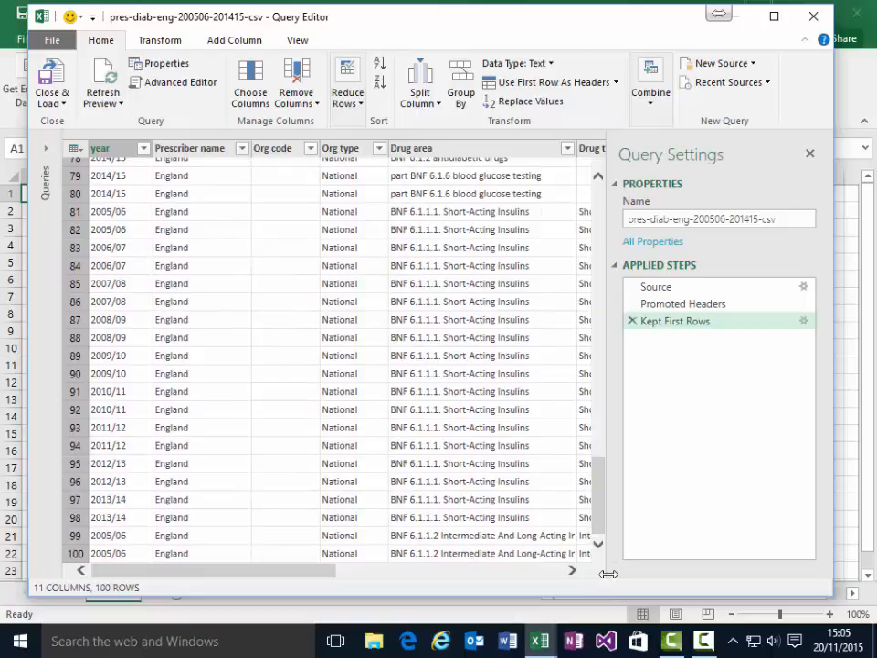
{"action": "left_click", "coordinate": [482, 553]}
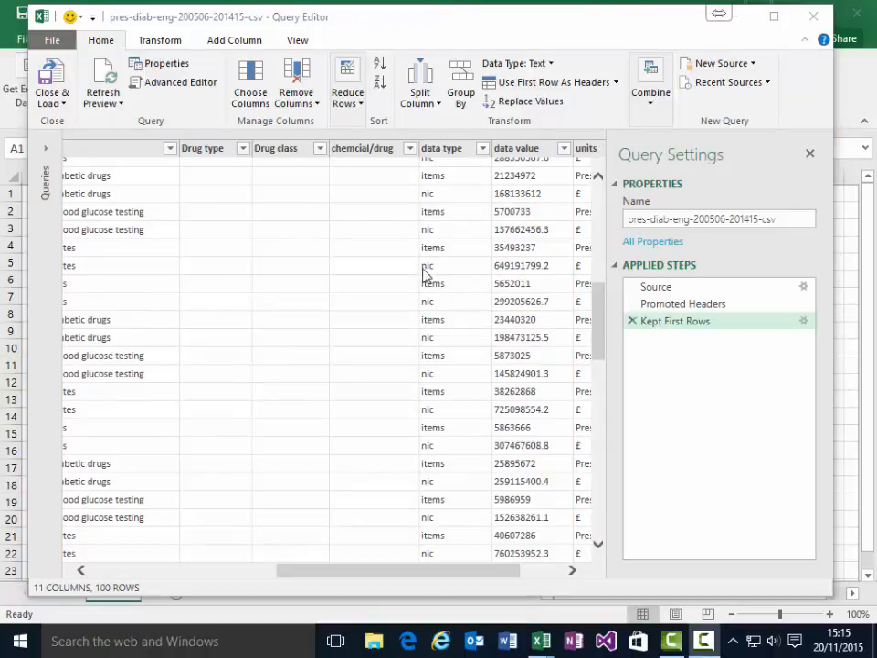
{"action": "left_click", "coordinate": [368, 155]}
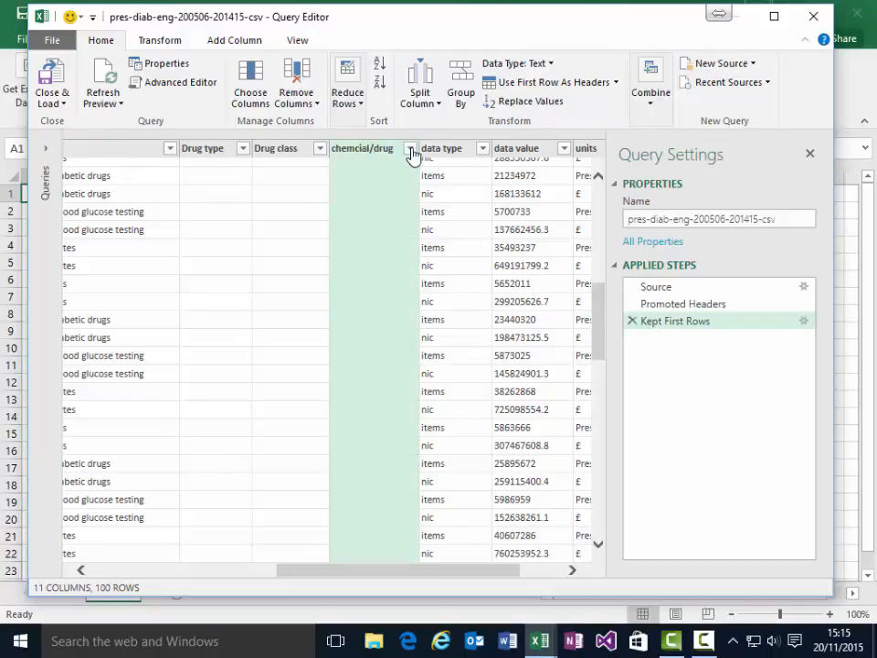
{"action": "left_click", "coordinate": [410, 148]}
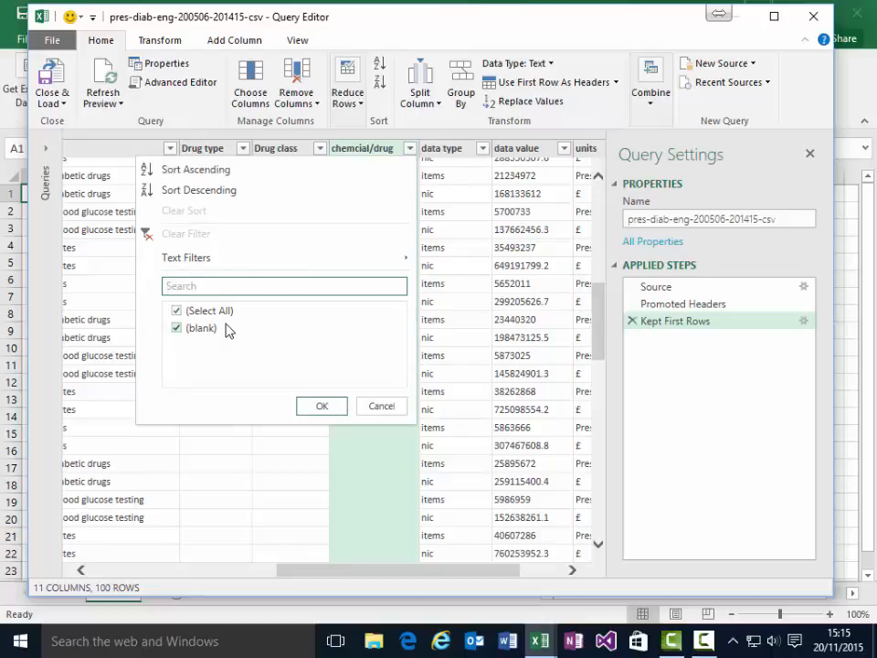
{"action": "left_click", "coordinate": [381, 408]}
{"action": "left_click", "coordinate": [297, 70]}
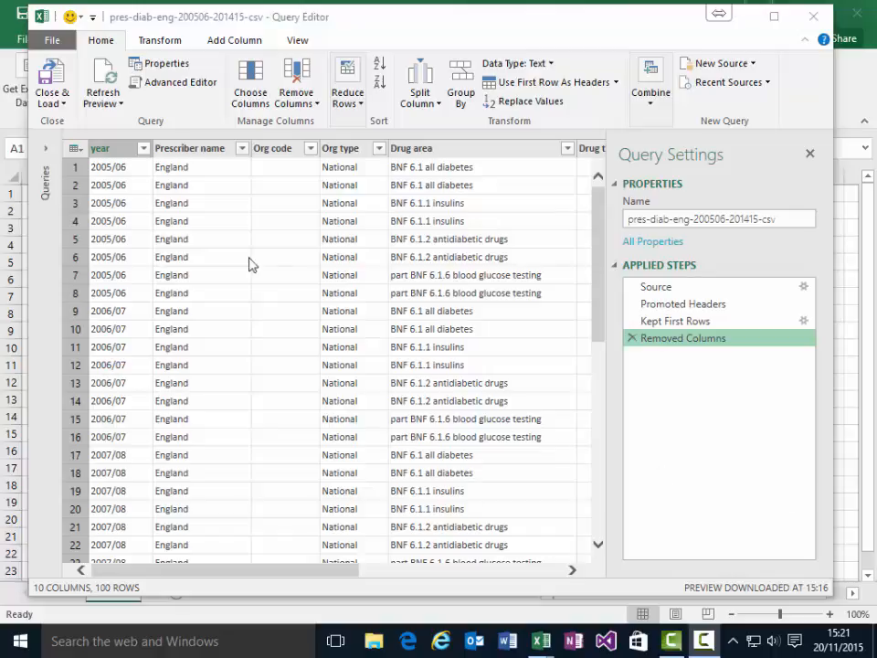
Step: Keep only the columns from year through Drug area by removing all other columns
{"action": "left_click", "coordinate": [115, 147]}
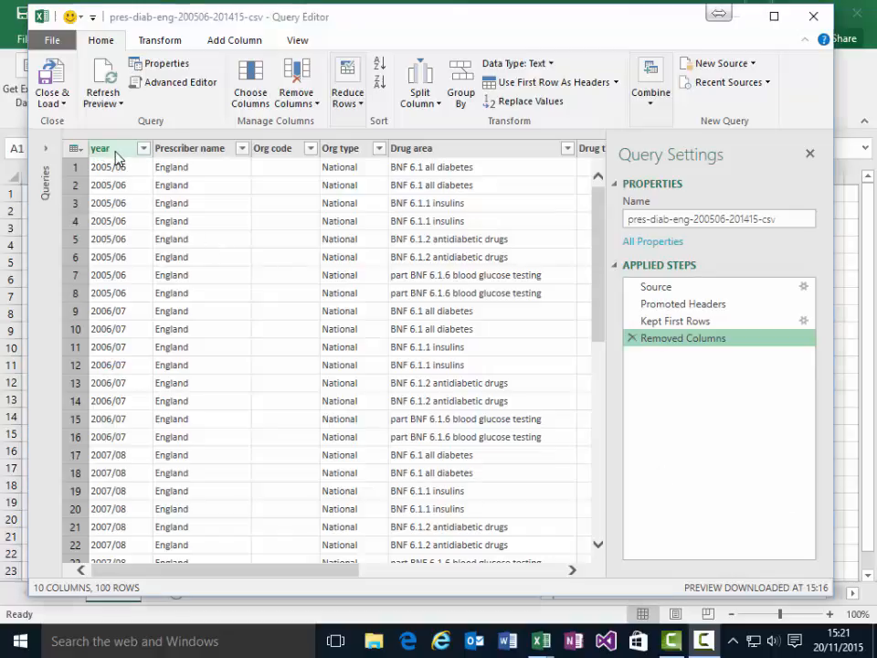
{"action": "left_click", "coordinate": [189, 153], "text": "shift"}
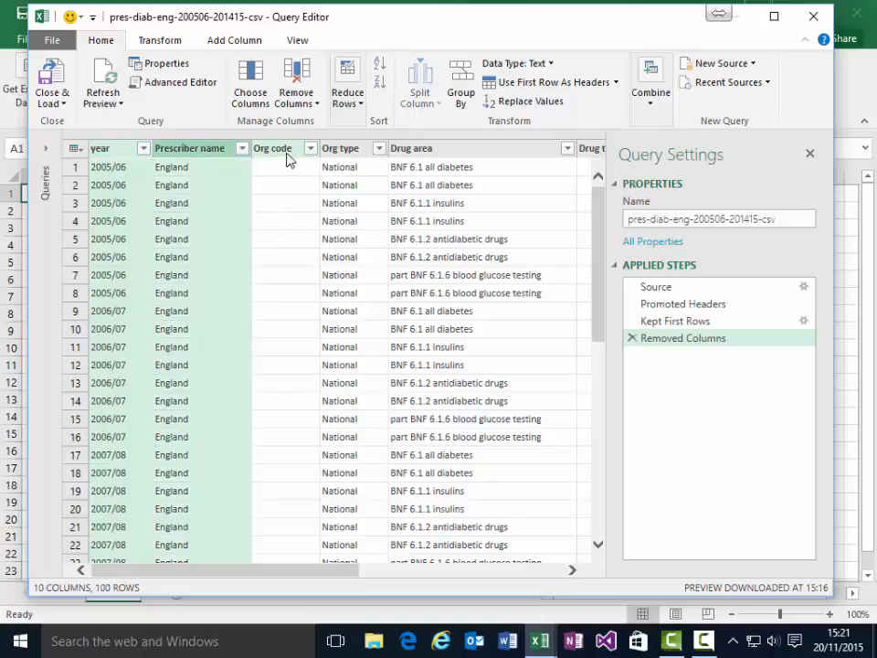
{"action": "key", "text": "shift+Right"}
{"action": "key", "text": "shift+Right"}
{"action": "key", "text": "shift+Right"}
{"action": "left_click", "coordinate": [317, 105]}
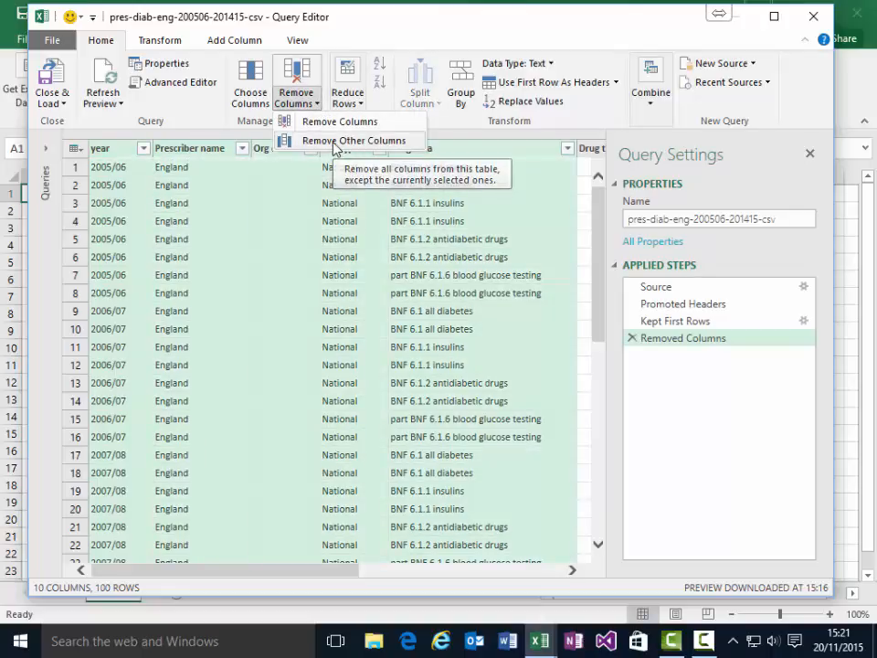
{"action": "left_click", "coordinate": [334, 142]}
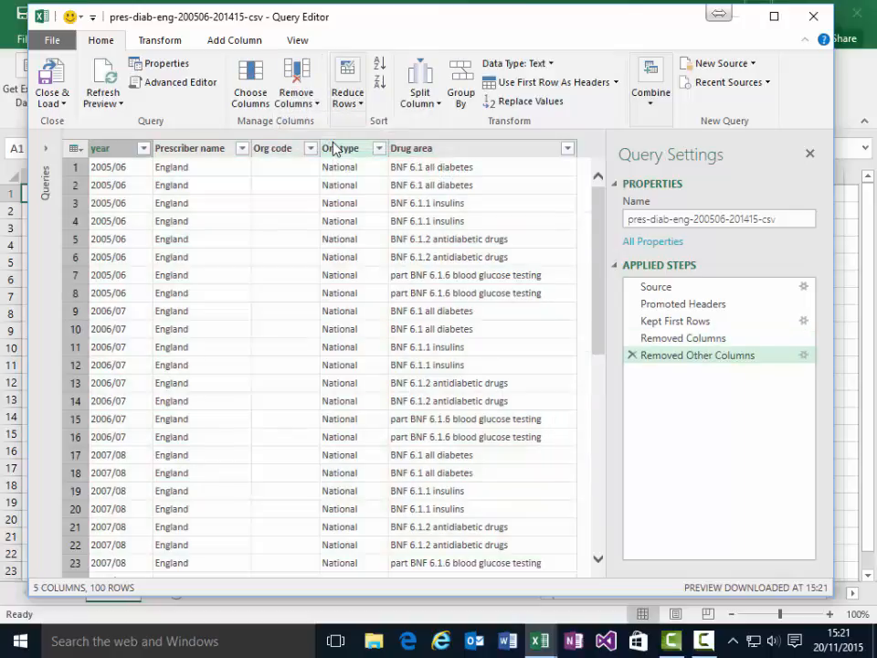
Step: Remove duplicate rows based on the year, Prescriber name, Org code, Org type and Drug area columns together
{"action": "left_click", "coordinate": [108, 167]}
{"action": "left_click", "coordinate": [221, 169]}
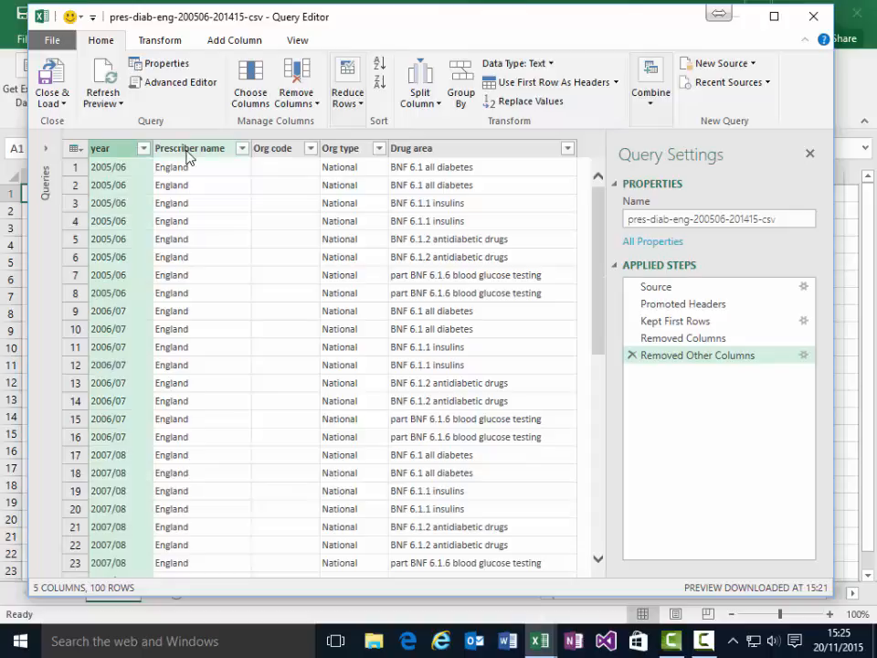
{"action": "left_click", "coordinate": [184, 154], "text": "ctrl"}
{"action": "left_click", "coordinate": [290, 153], "text": "ctrl"}
{"action": "left_click", "coordinate": [339, 149], "text": "ctrl"}
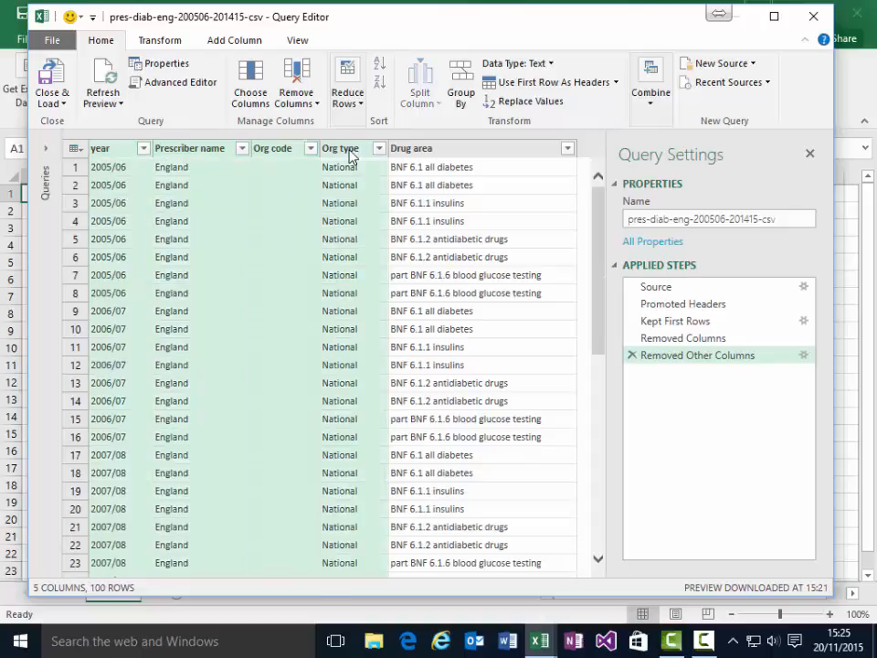
{"action": "left_click", "coordinate": [445, 148], "text": "ctrl"}
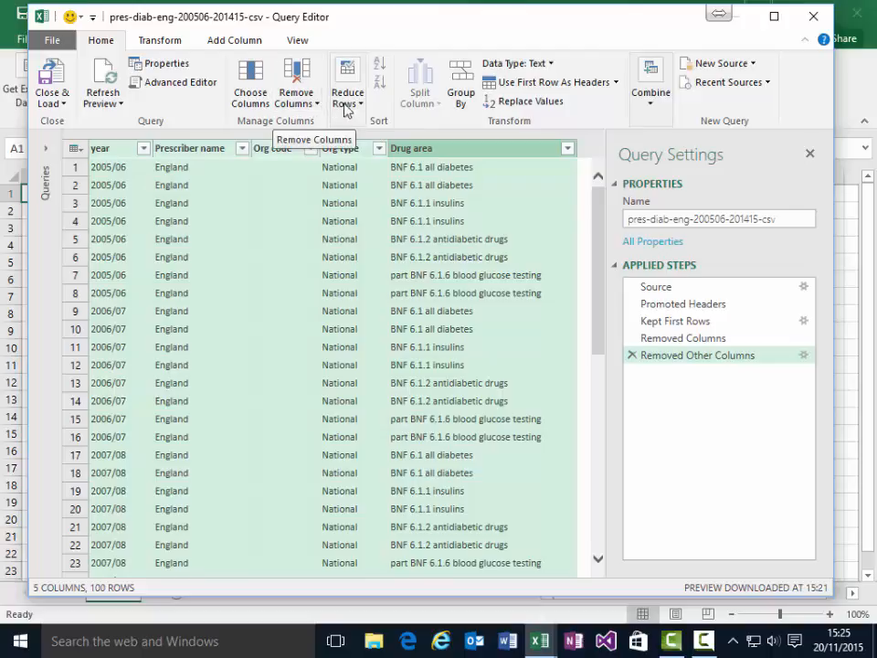
{"action": "left_click", "coordinate": [358, 104]}
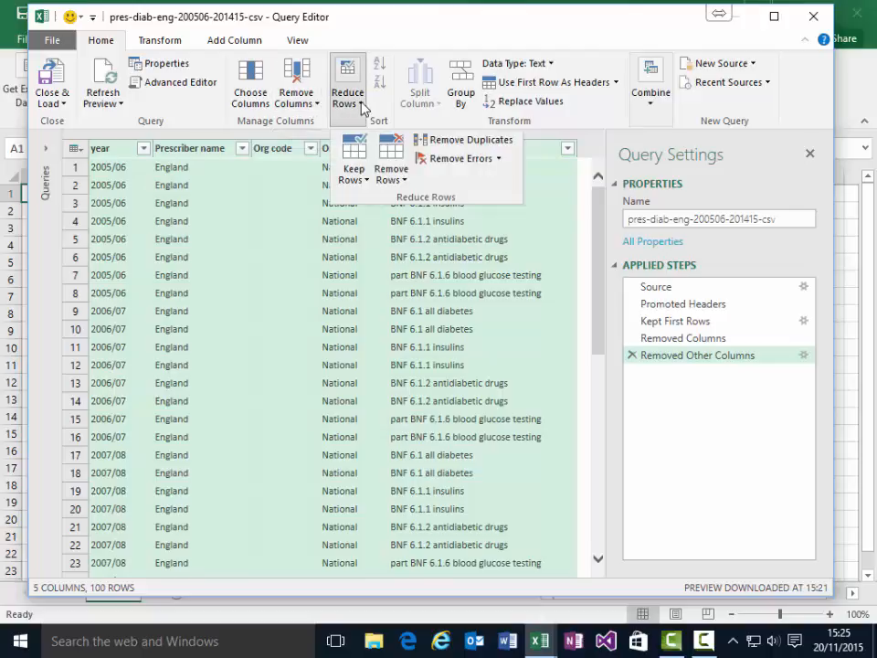
{"action": "left_click", "coordinate": [469, 141]}
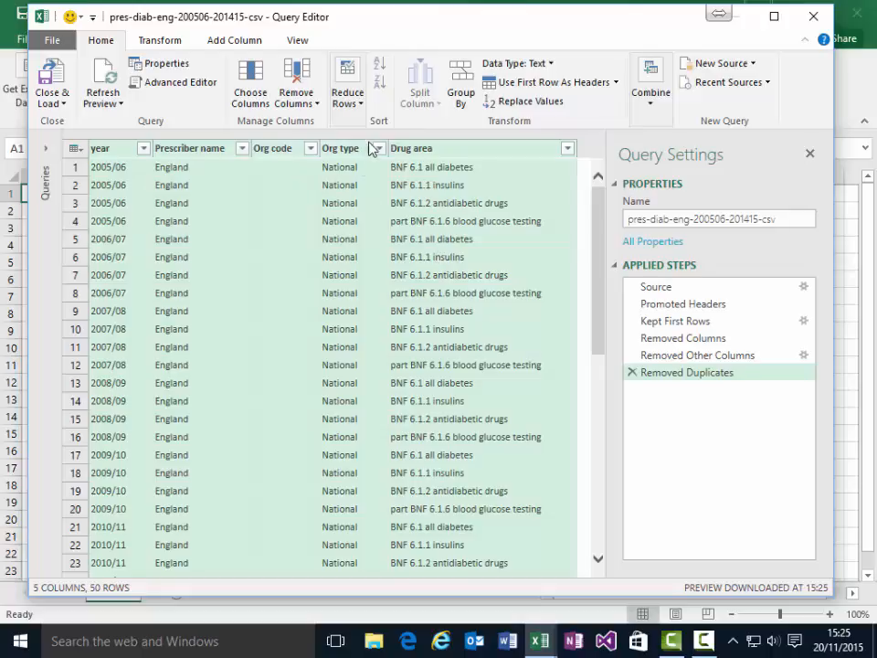
Step: Keep a range of 100 rows starting from row 1
{"action": "left_click", "coordinate": [314, 106]}
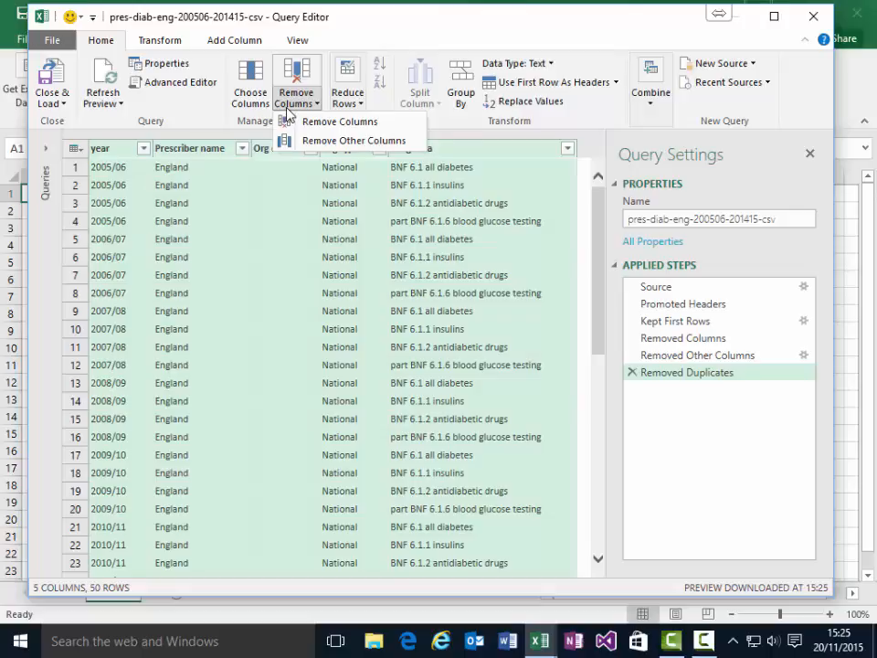
{"action": "left_click", "coordinate": [354, 102]}
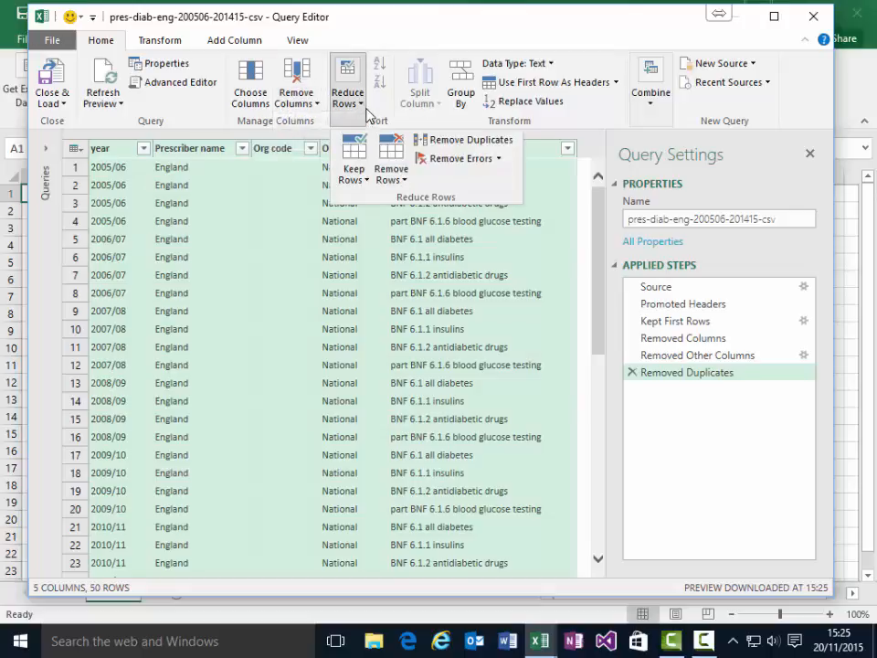
{"action": "left_click", "coordinate": [365, 180]}
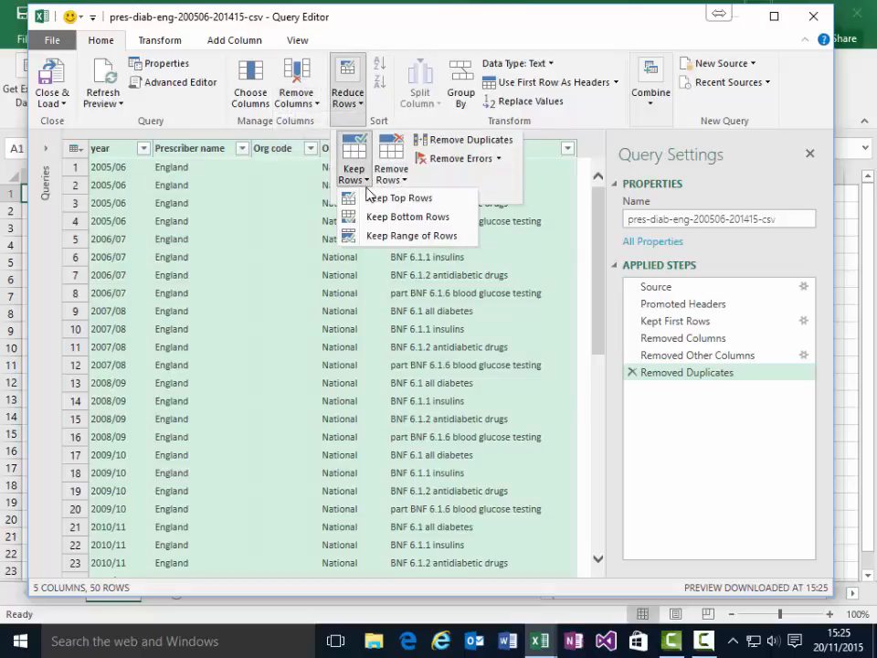
{"action": "left_click", "coordinate": [393, 236]}
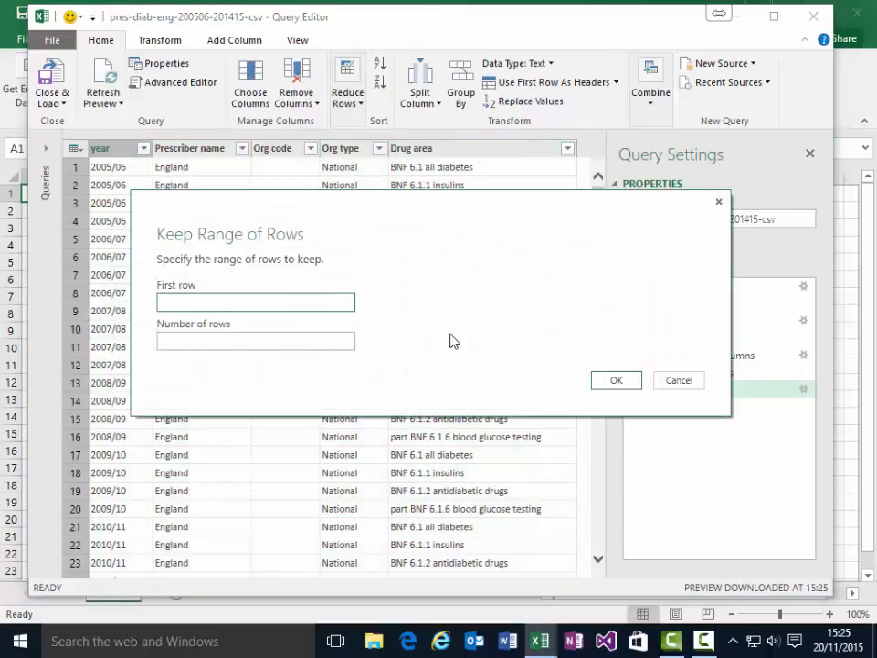
{"action": "type", "text": "1"}
{"action": "left_click", "coordinate": [337, 339]}
{"action": "type", "text": "100"}
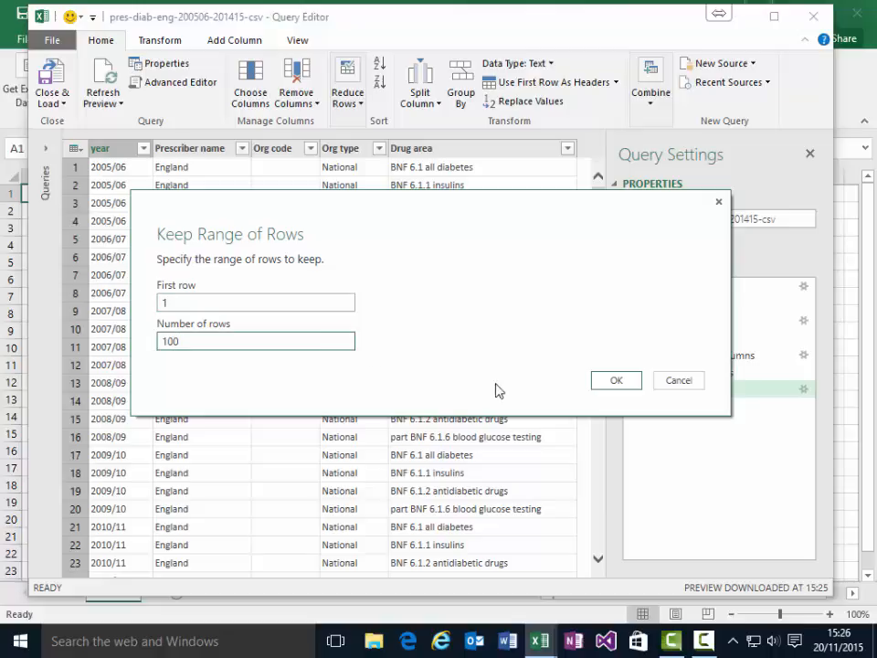
{"action": "left_click", "coordinate": [613, 383]}
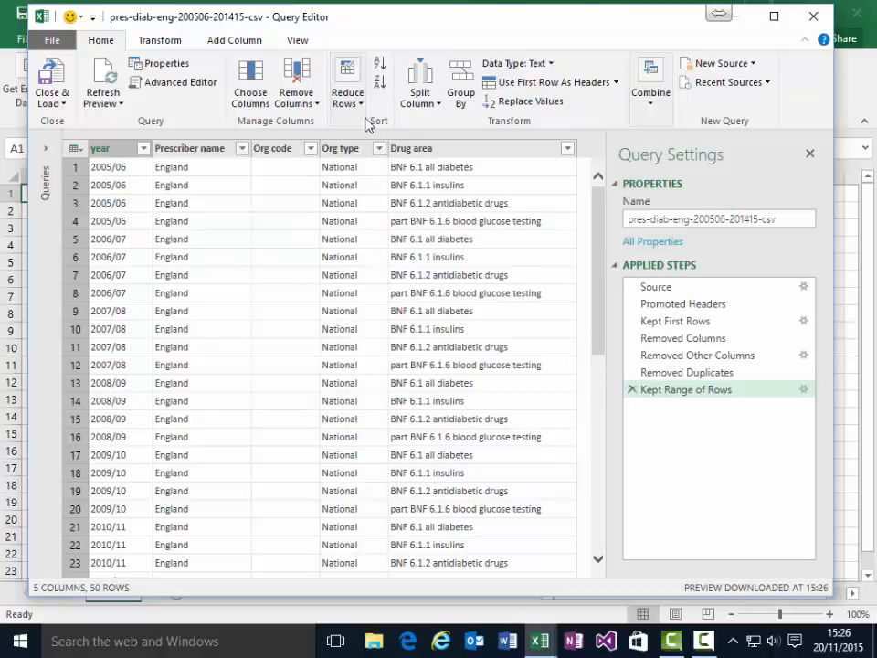
Step: Review the options for reducing rows and the Drug area column's sort and filter choices without applying any
{"action": "left_click", "coordinate": [347, 91]}
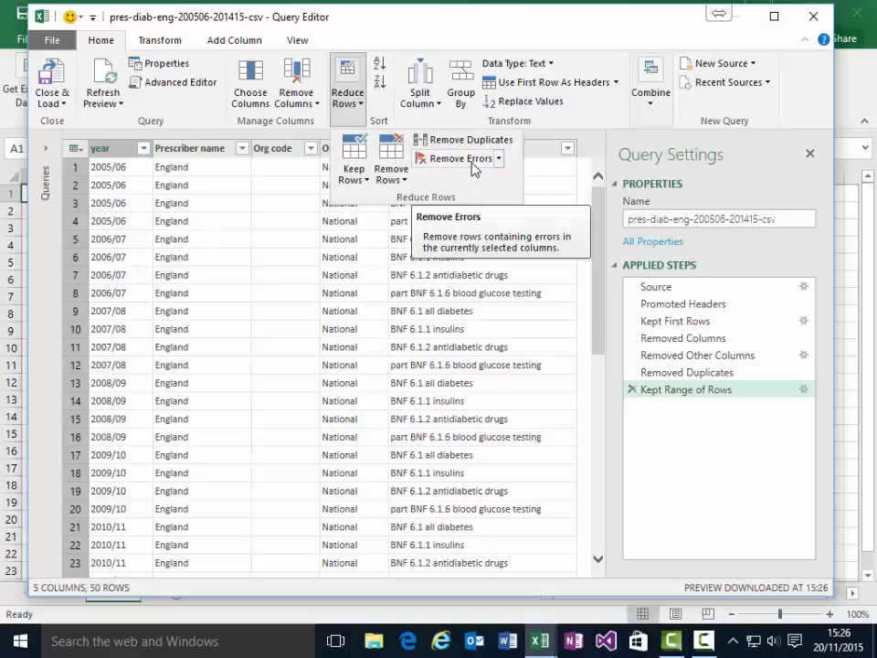
{"action": "left_click", "coordinate": [633, 392]}
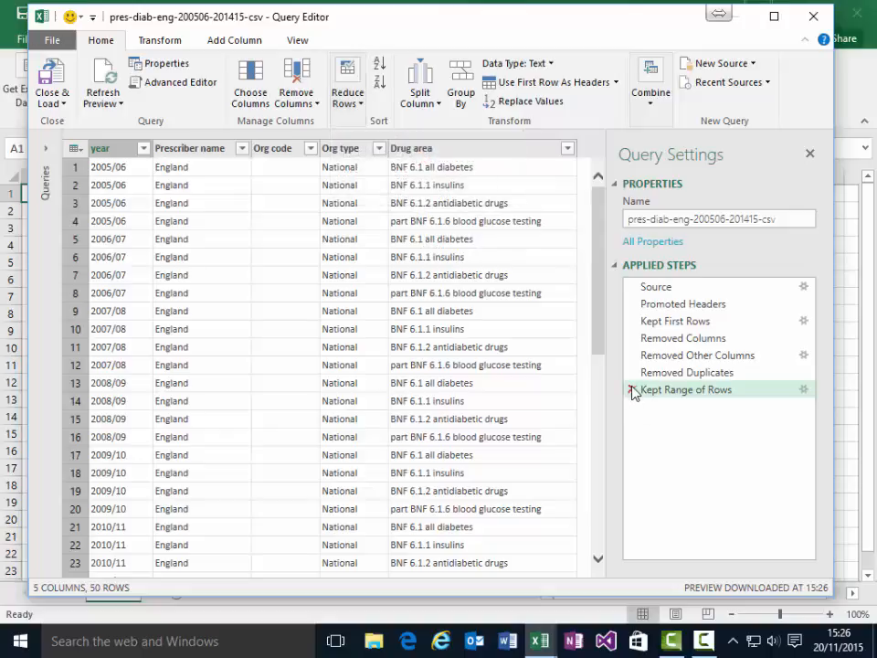
{"action": "left_click", "coordinate": [567, 149]}
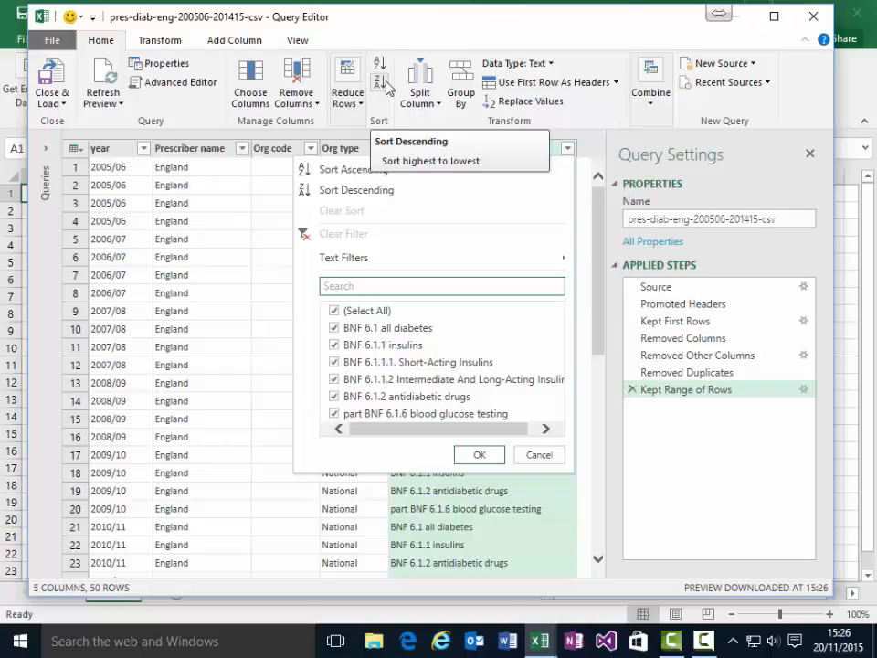
{"action": "left_click", "coordinate": [540, 456]}
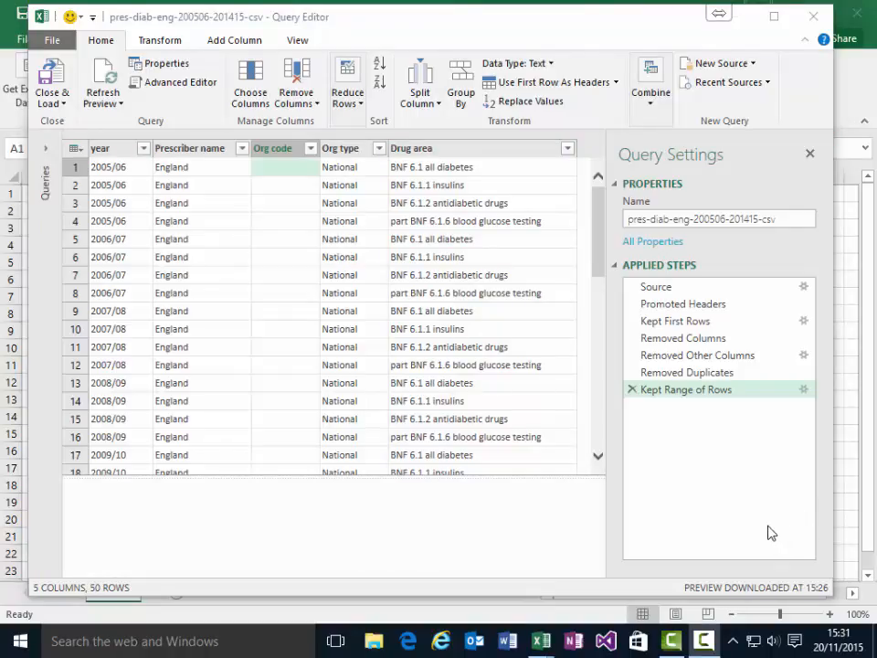
Step: Move the Org code column in front of the year column
{"action": "left_click", "coordinate": [281, 149]}
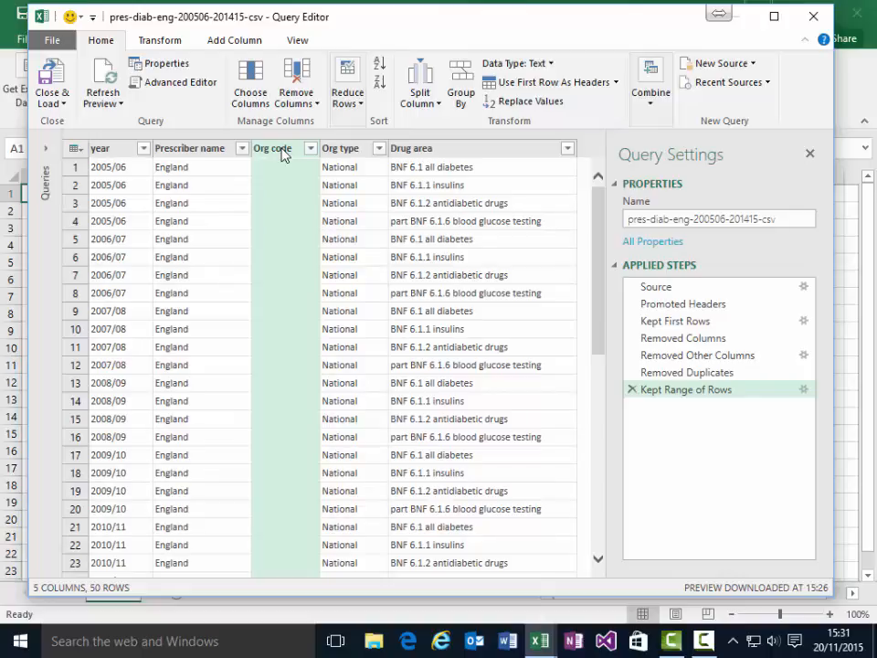
{"action": "mouse_move", "coordinate": [279, 152]}
{"action": "left_mouse_down"}
{"action": "mouse_move", "coordinate": [146, 156]}
{"action": "mouse_move", "coordinate": [108, 143]}
{"action": "left_mouse_up"}
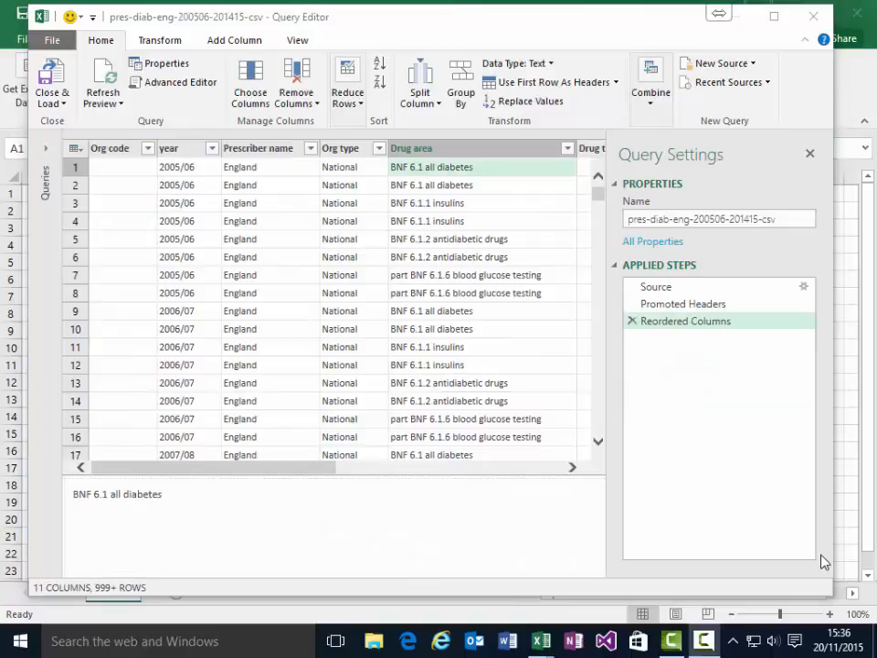
Step: Filter the Drug area column to exclude blank values and look through the remaining rows
{"action": "left_click", "coordinate": [568, 150]}
{"action": "left_click", "coordinate": [567, 151]}
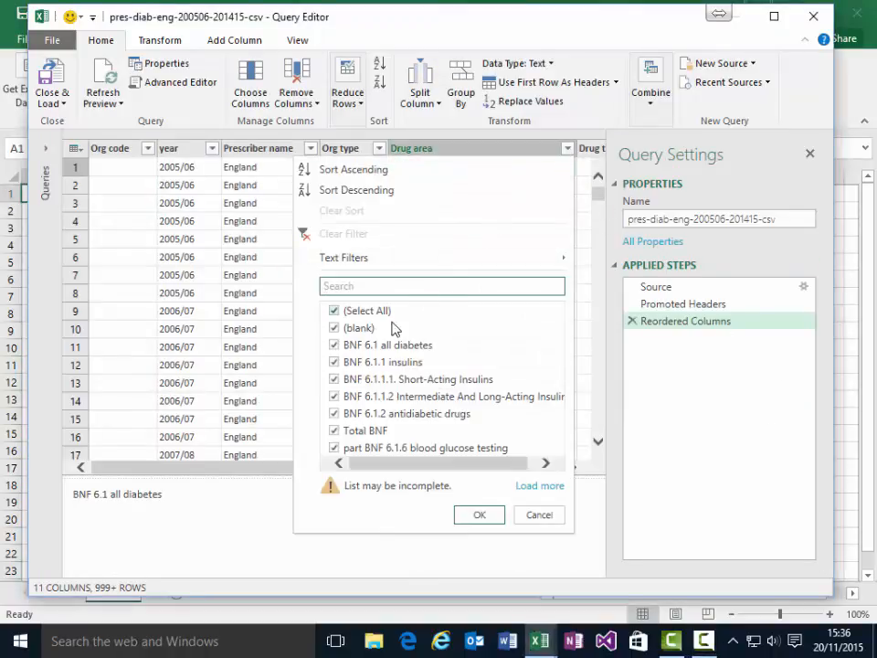
{"action": "left_click", "coordinate": [339, 332]}
{"action": "left_click", "coordinate": [479, 515]}
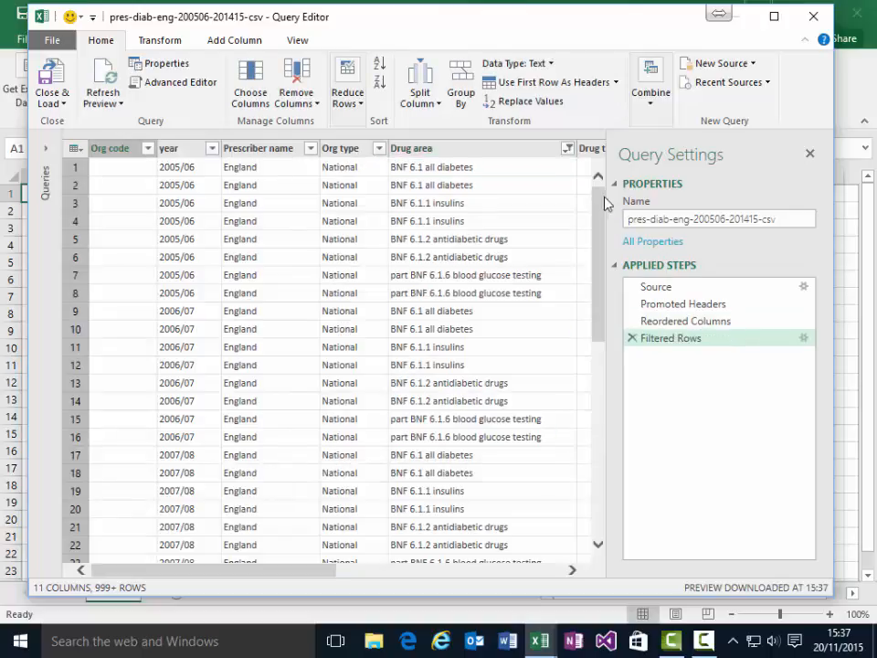
{"action": "left_click_drag", "start_coordinate": [598, 215], "coordinate": [594, 474]}
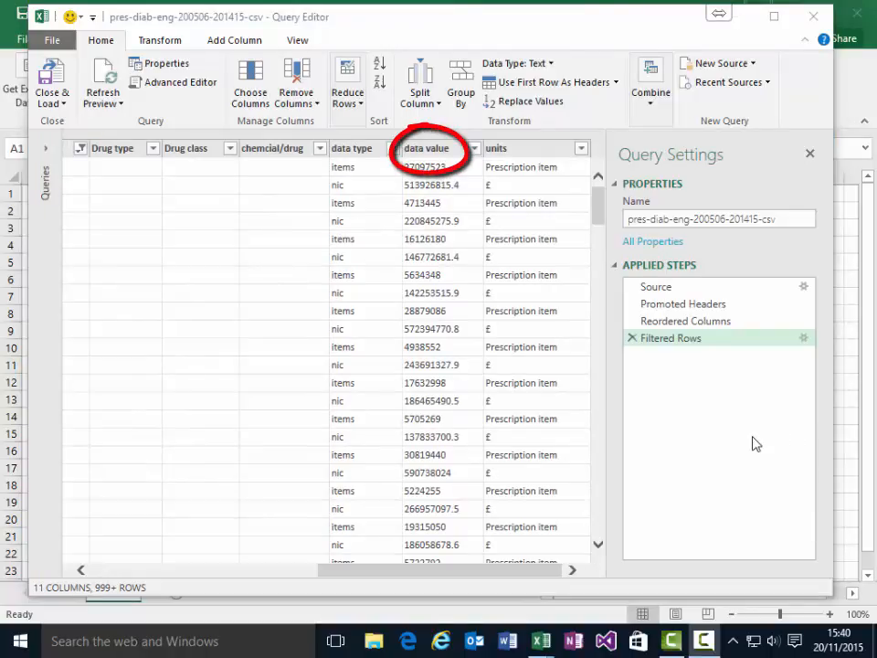
Step: Change the data type of the data value column to Decimal Number
{"action": "left_click", "coordinate": [431, 169]}
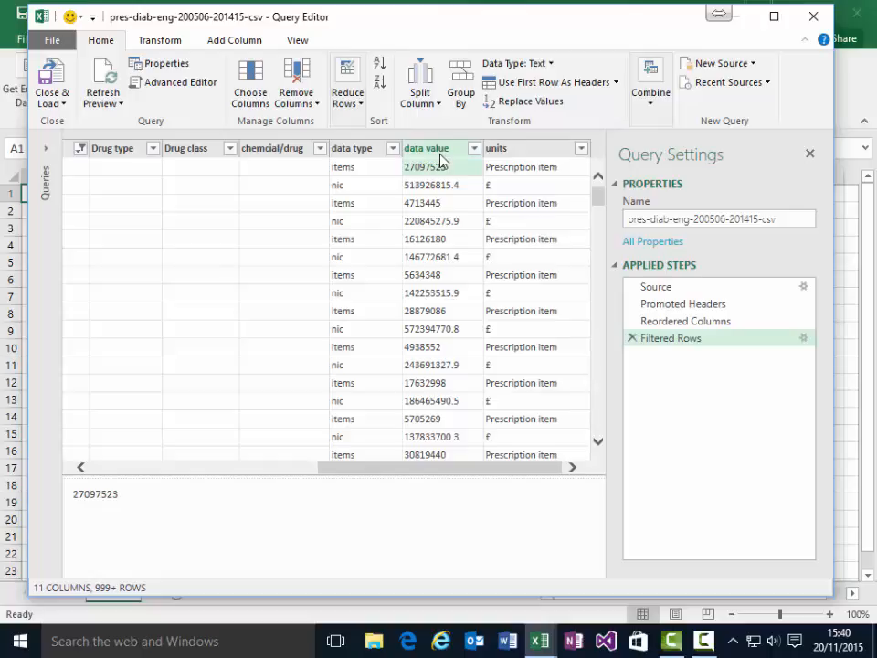
{"action": "left_click", "coordinate": [441, 153]}
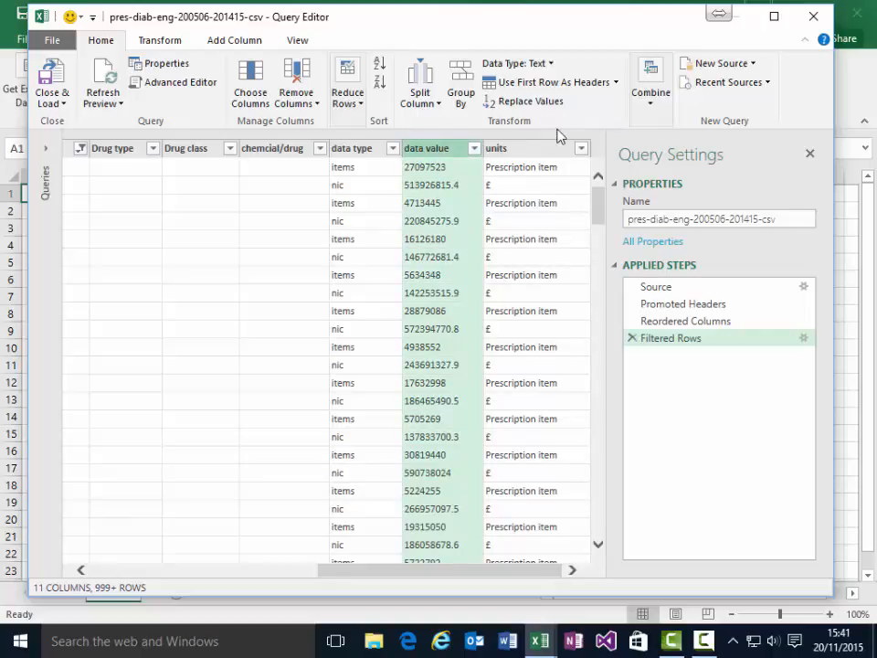
{"action": "left_click", "coordinate": [551, 64]}
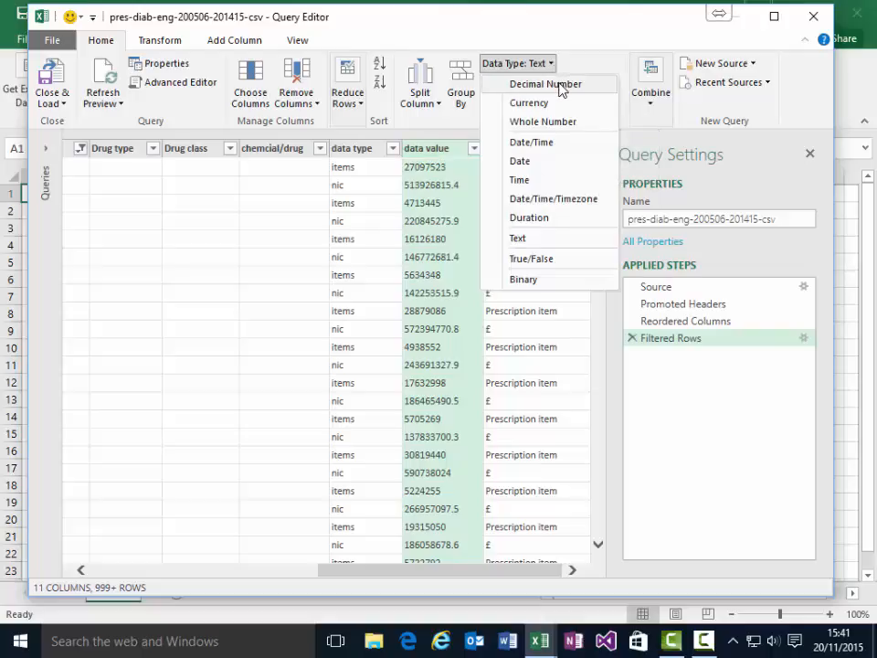
{"action": "left_click", "coordinate": [559, 85]}
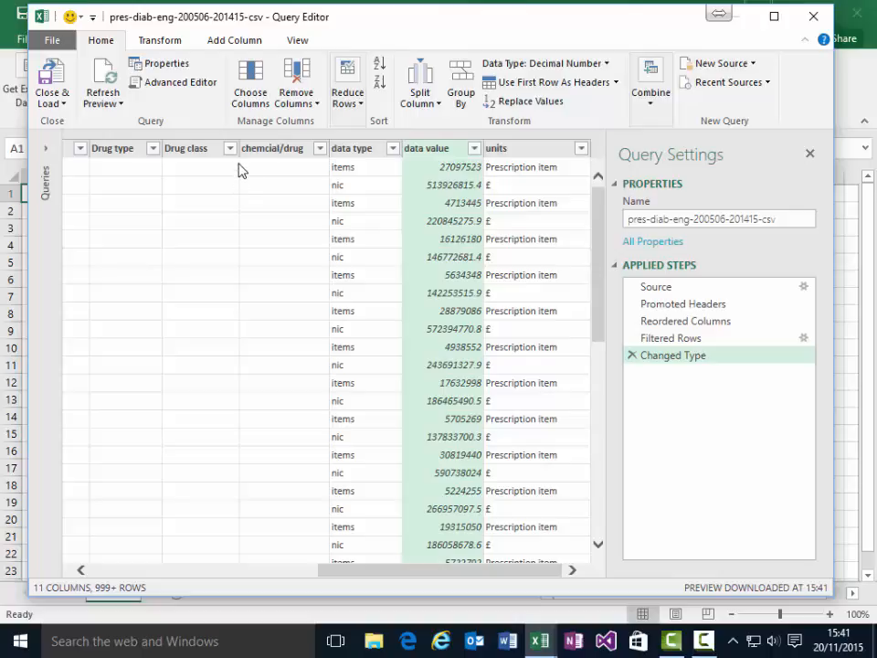
Step: Examine the fill, data type, rounding and scientific transformations offered for the data value column
{"action": "left_click", "coordinate": [161, 40]}
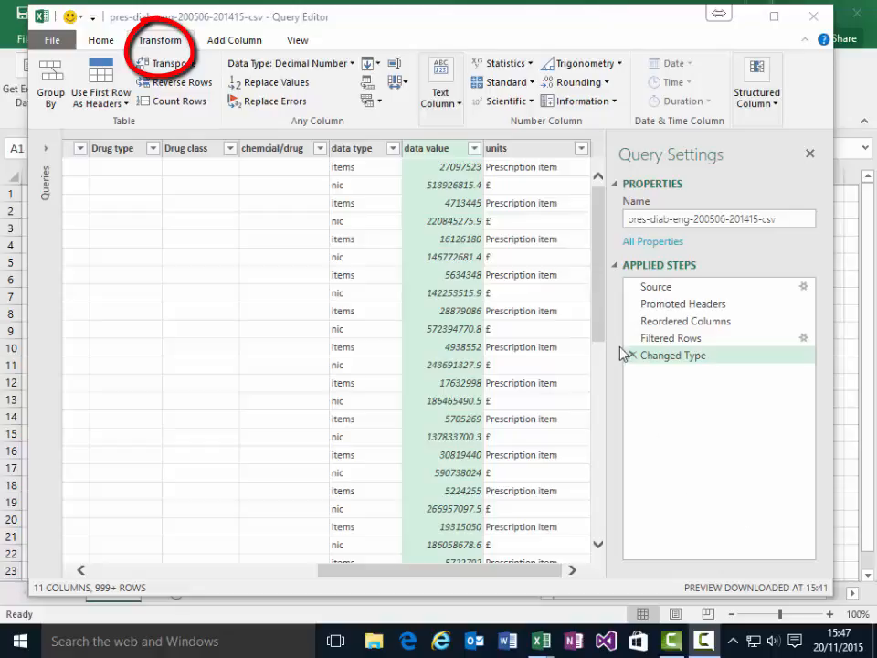
{"action": "left_click", "coordinate": [379, 68]}
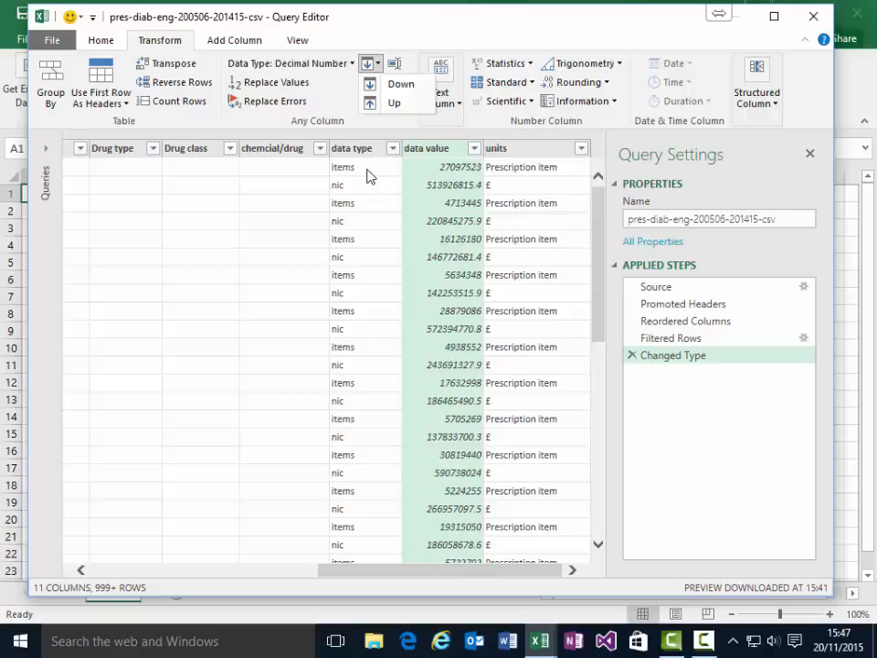
{"action": "left_click", "coordinate": [441, 174]}
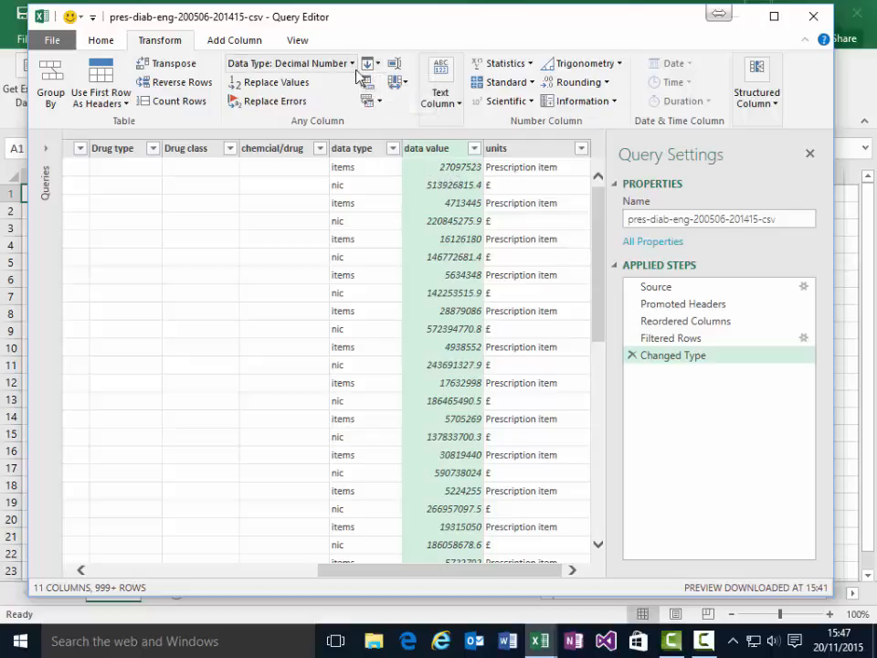
{"action": "left_click", "coordinate": [267, 60]}
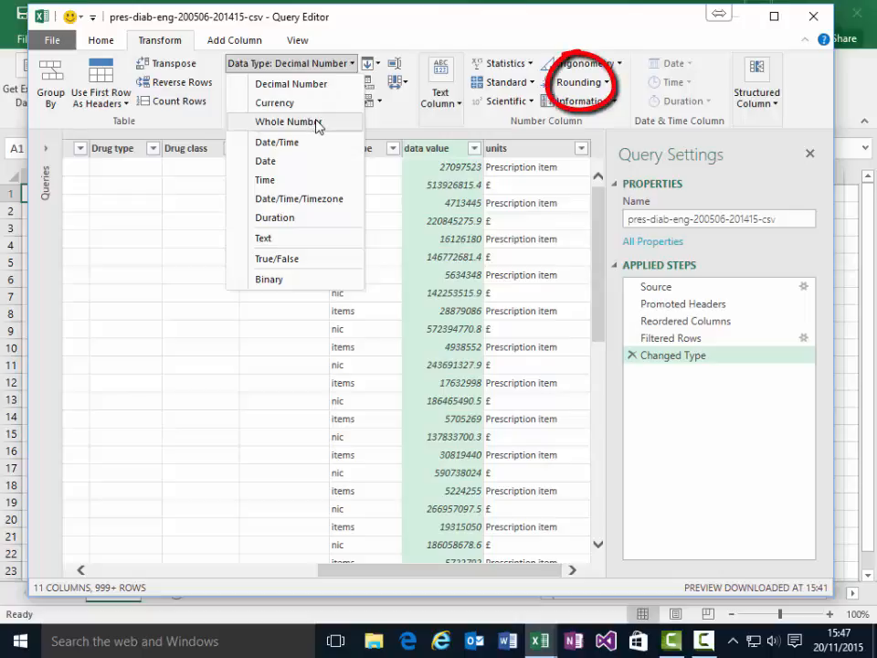
{"action": "left_click", "coordinate": [607, 84]}
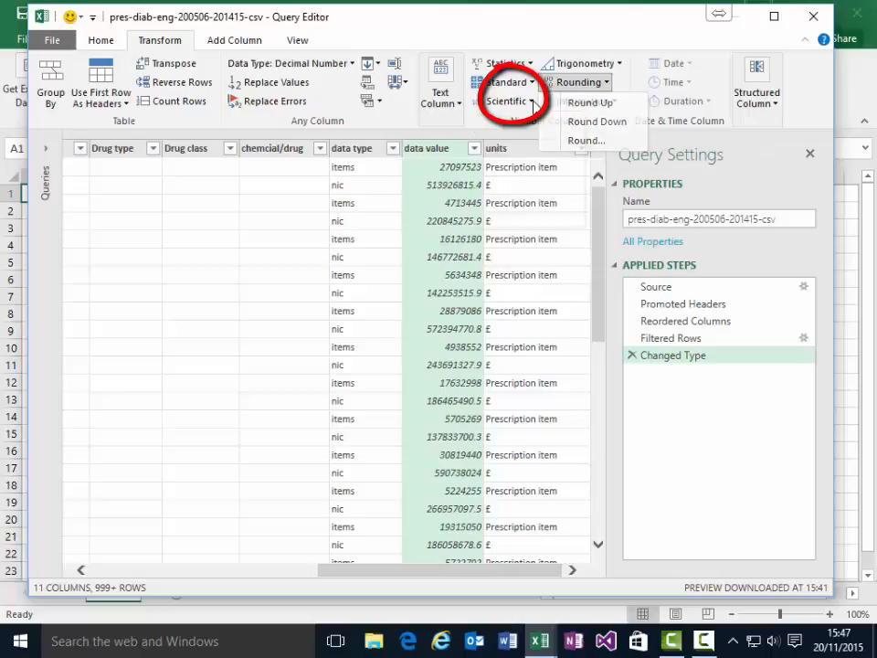
{"action": "left_click", "coordinate": [533, 103]}
{"action": "mouse_move", "coordinate": [535, 143]}
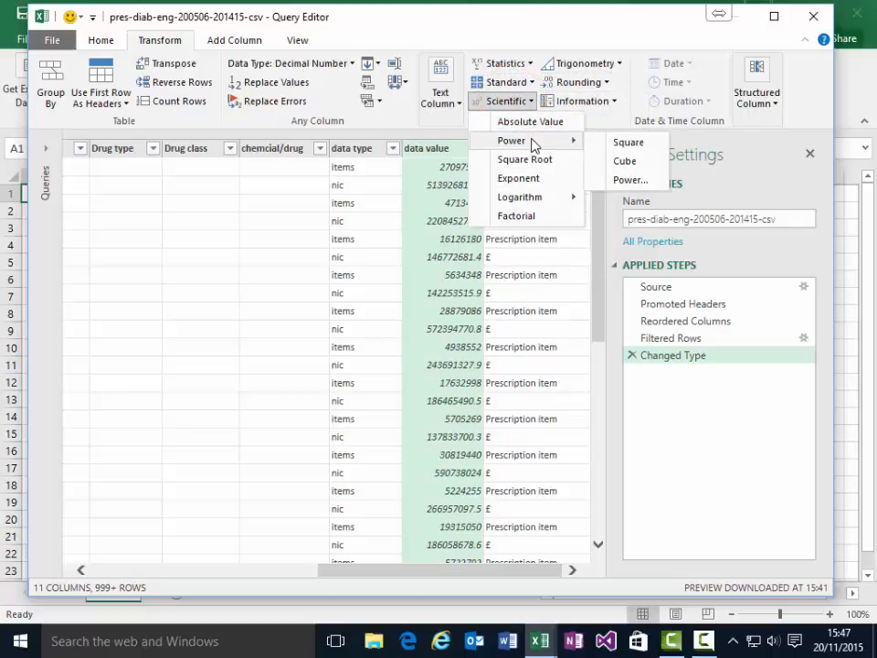
{"action": "key", "text": "Escape"}
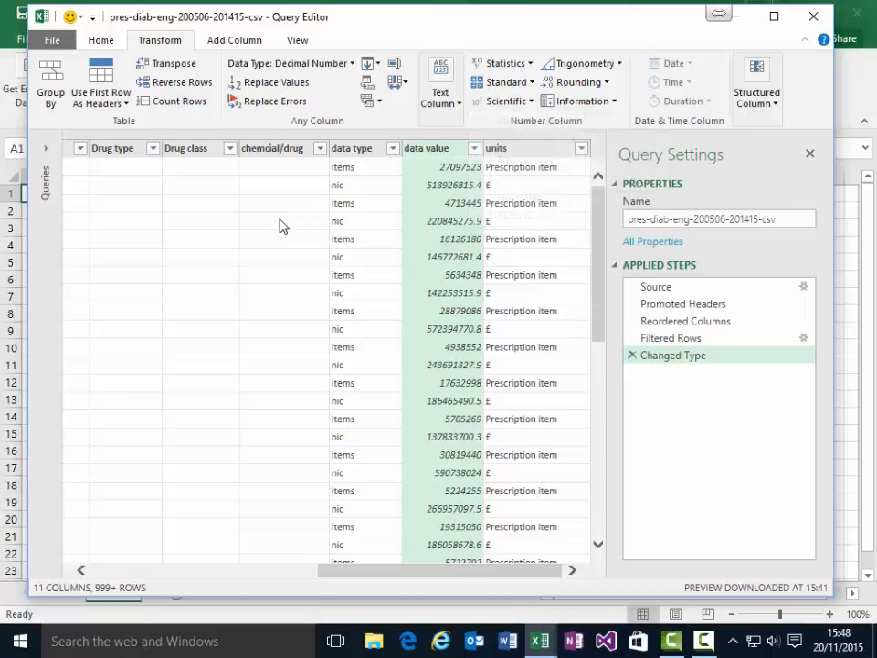
Step: Convert the text in the Prescriber name column to UPPERCASE
{"action": "left_click", "coordinate": [347, 155]}
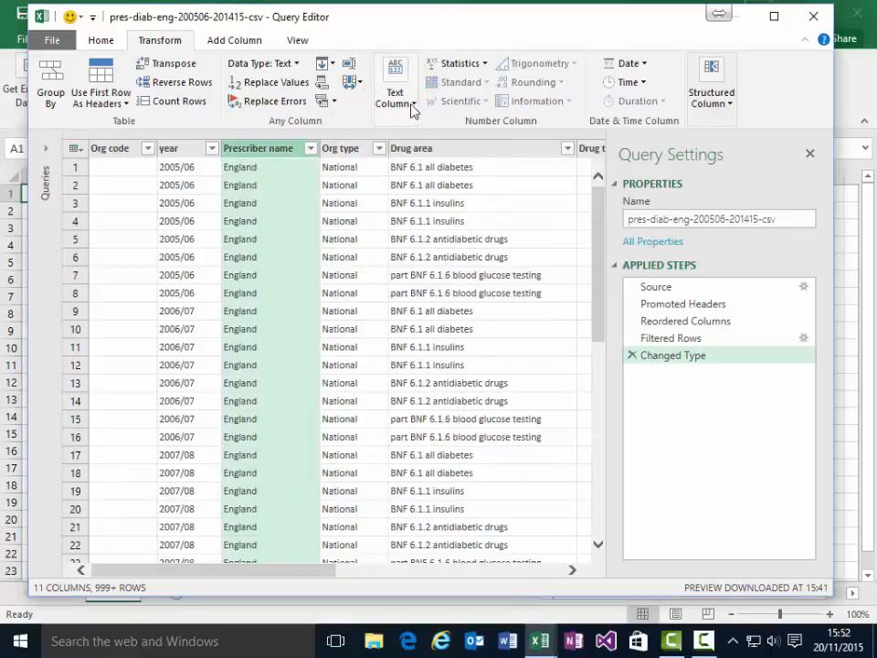
{"action": "left_click", "coordinate": [412, 108]}
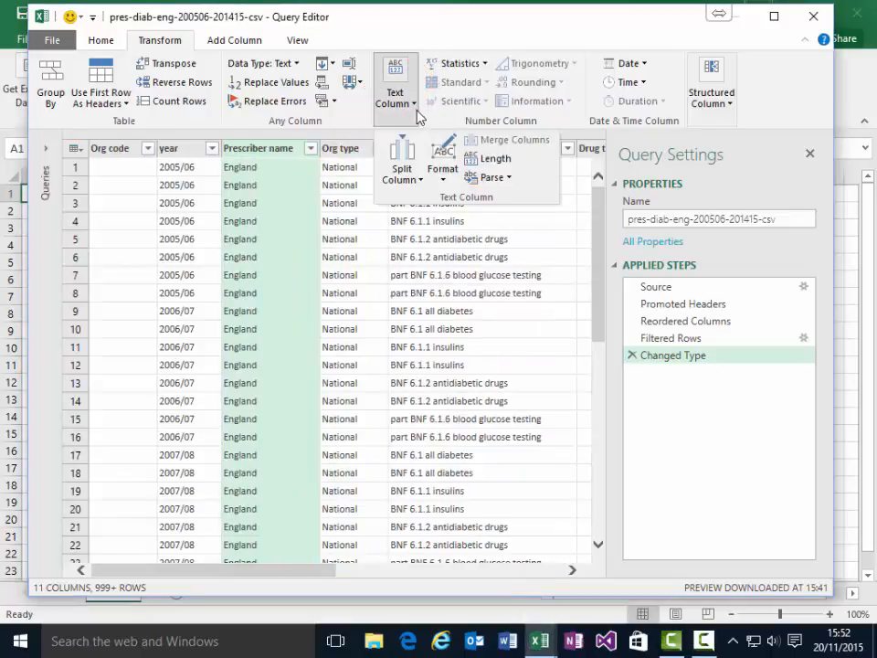
{"action": "left_click", "coordinate": [442, 171]}
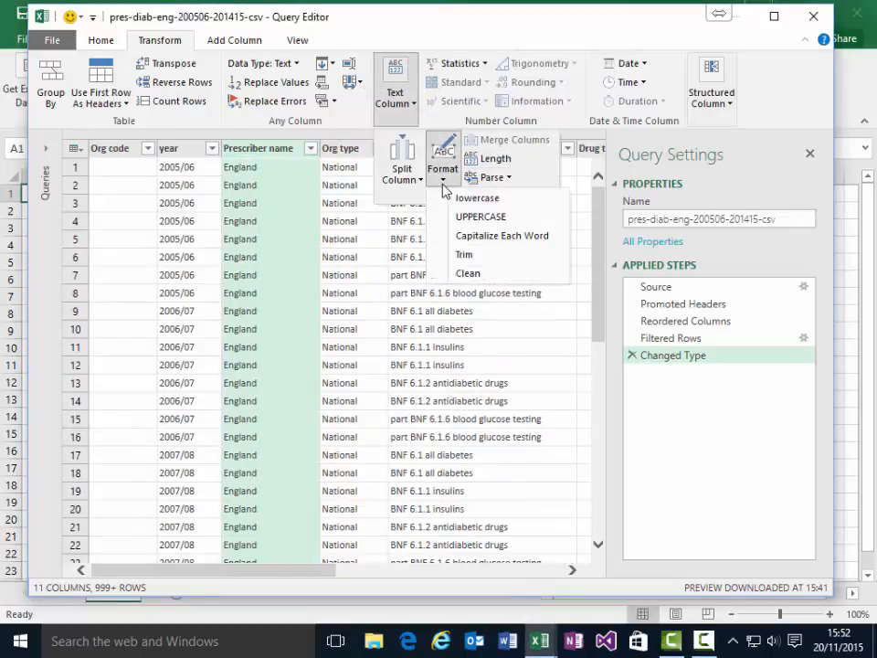
{"action": "left_click", "coordinate": [496, 221]}
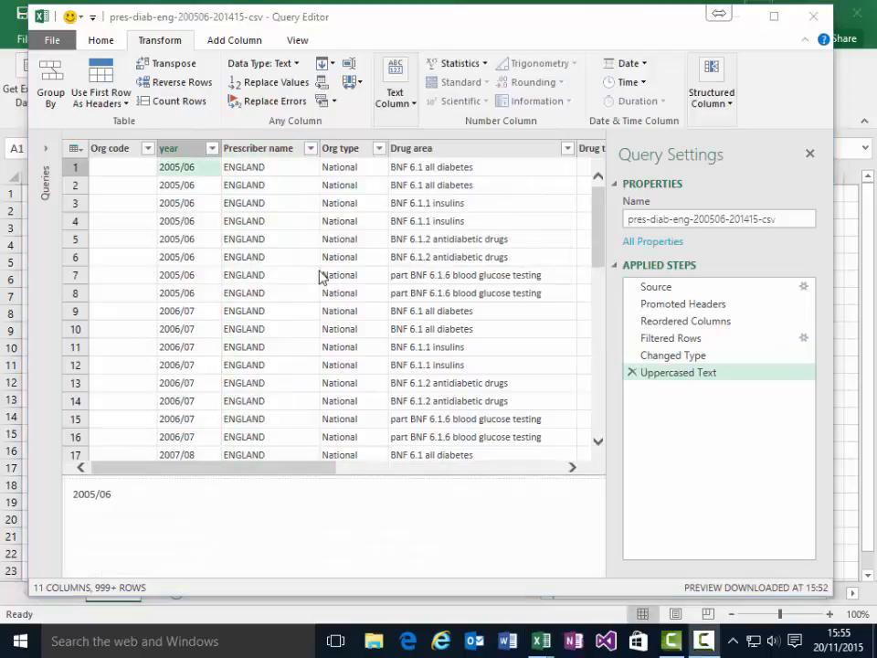
Step: Change the data type of the year column to Date
{"action": "left_click", "coordinate": [186, 155]}
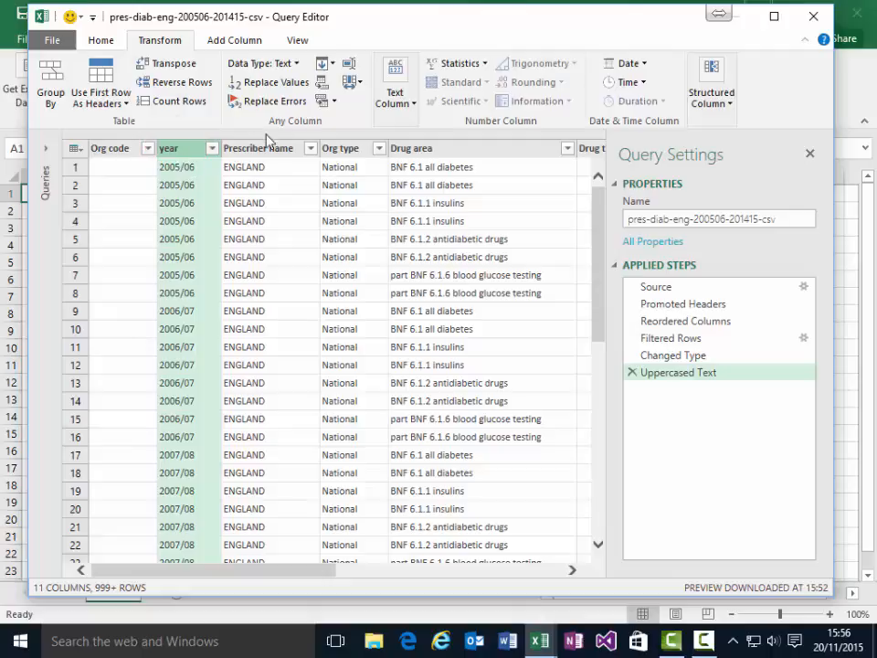
{"action": "left_click", "coordinate": [296, 64]}
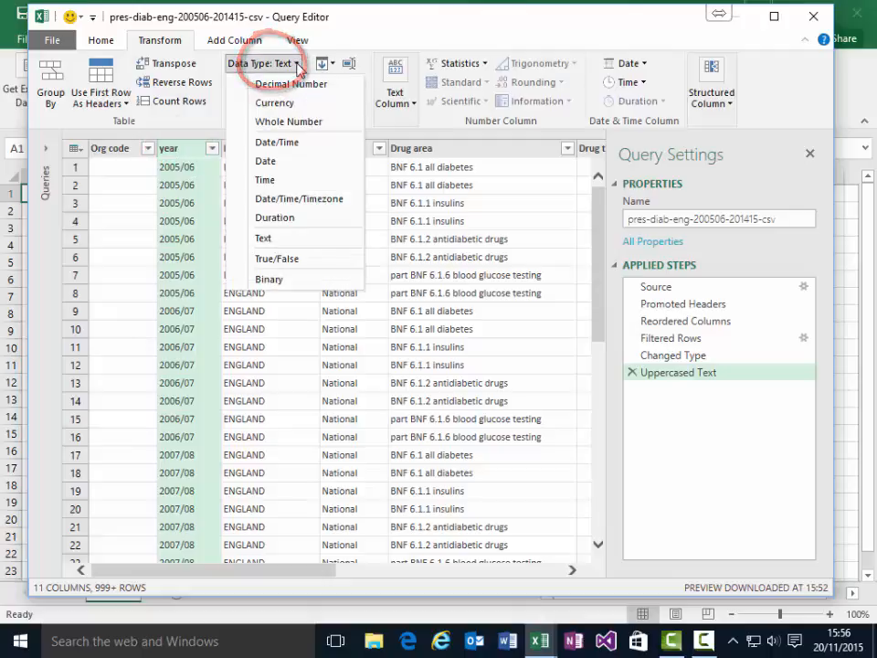
{"action": "left_click", "coordinate": [266, 162]}
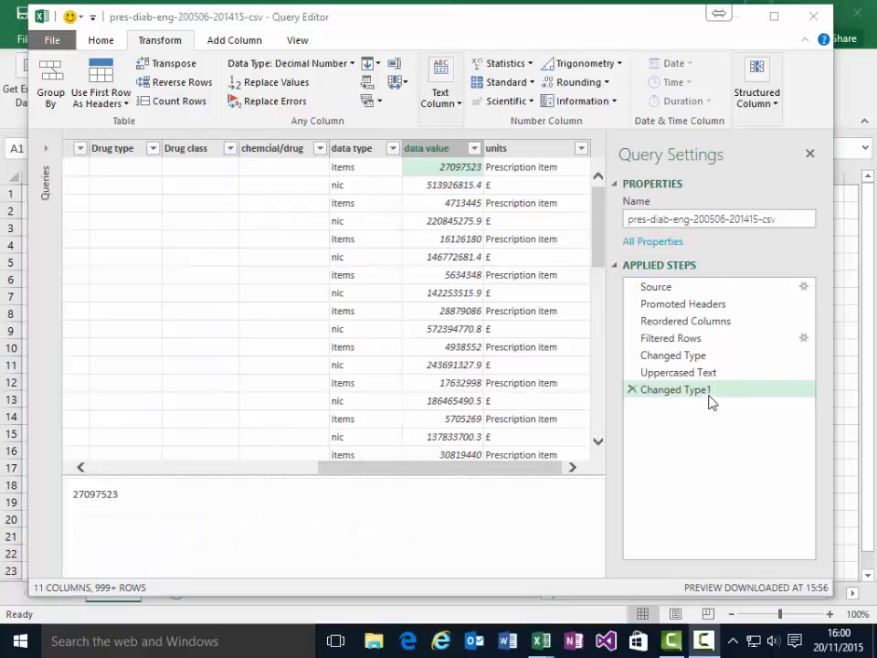
Step: Go back to the first Changed Type applied step, start deleting it and cancel the deletion
{"action": "left_click", "coordinate": [681, 365]}
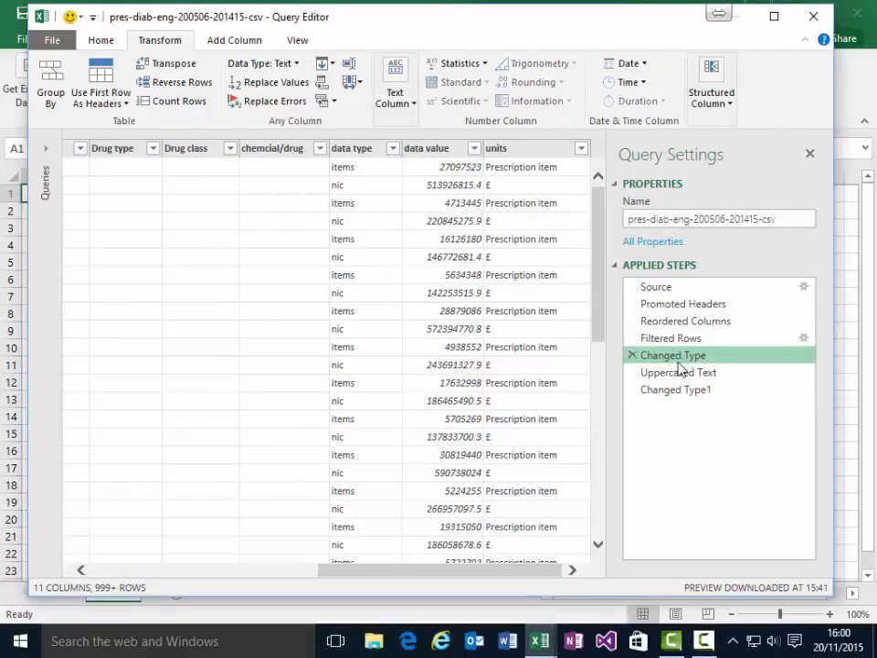
{"action": "left_click", "coordinate": [631, 356]}
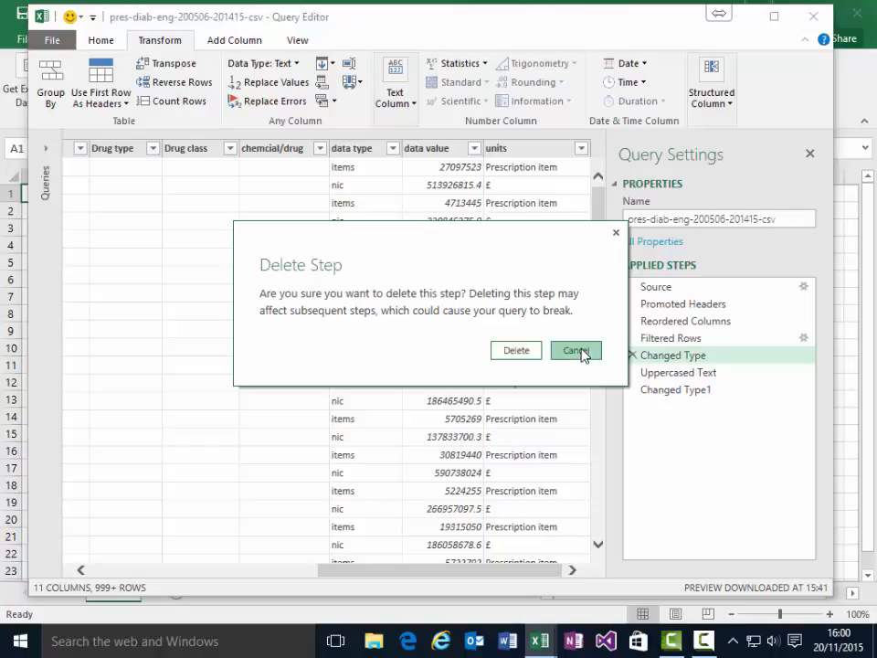
{"action": "left_click", "coordinate": [577, 352]}
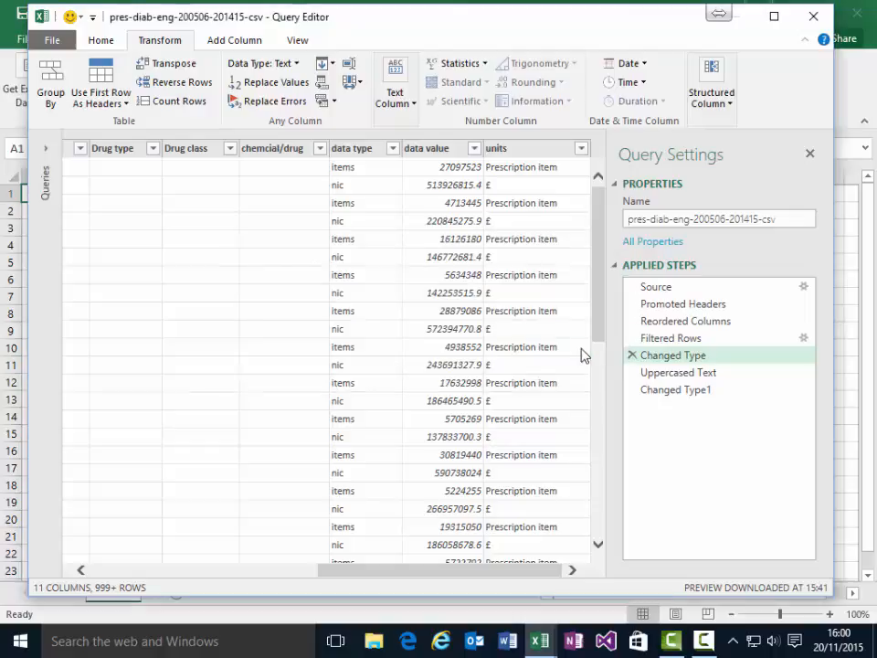
Step: Unpivot the data value and units columns, inserting this as an intermediate step after Changed Type
{"action": "left_click", "coordinate": [439, 149]}
{"action": "left_click", "coordinate": [519, 149], "text": "ctrl"}
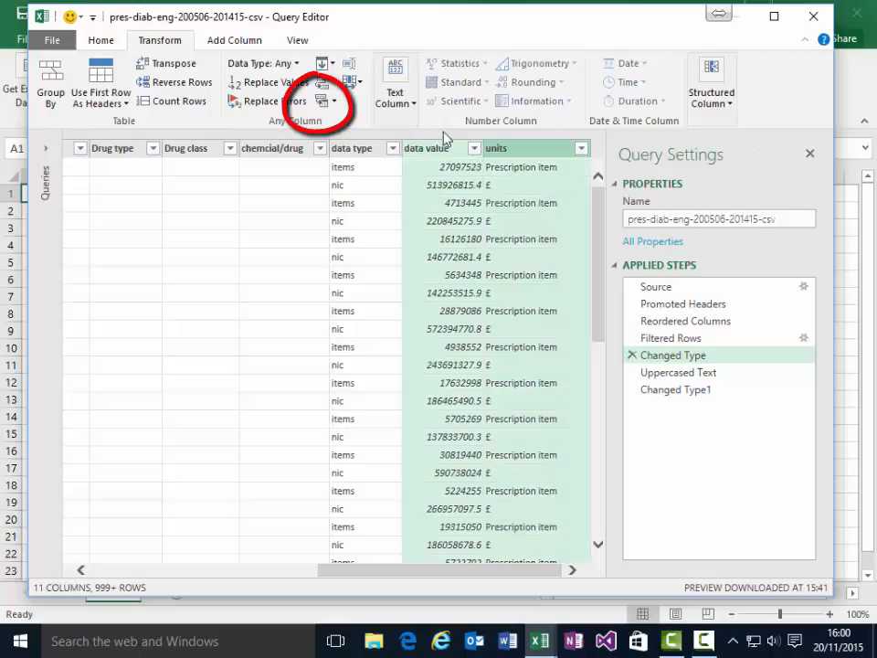
{"action": "left_click", "coordinate": [335, 102]}
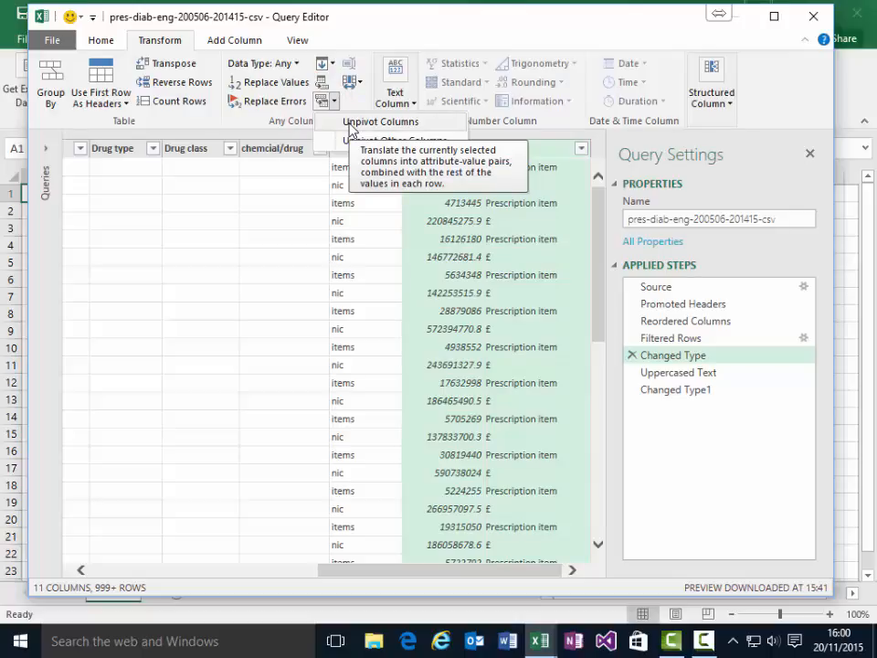
{"action": "left_click", "coordinate": [349, 123]}
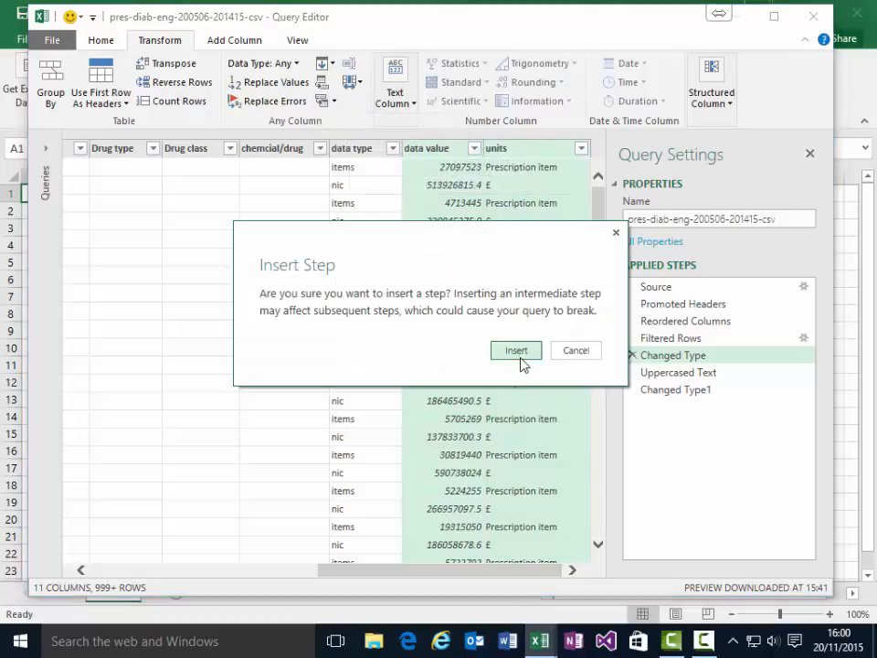
{"action": "left_click", "coordinate": [521, 358]}
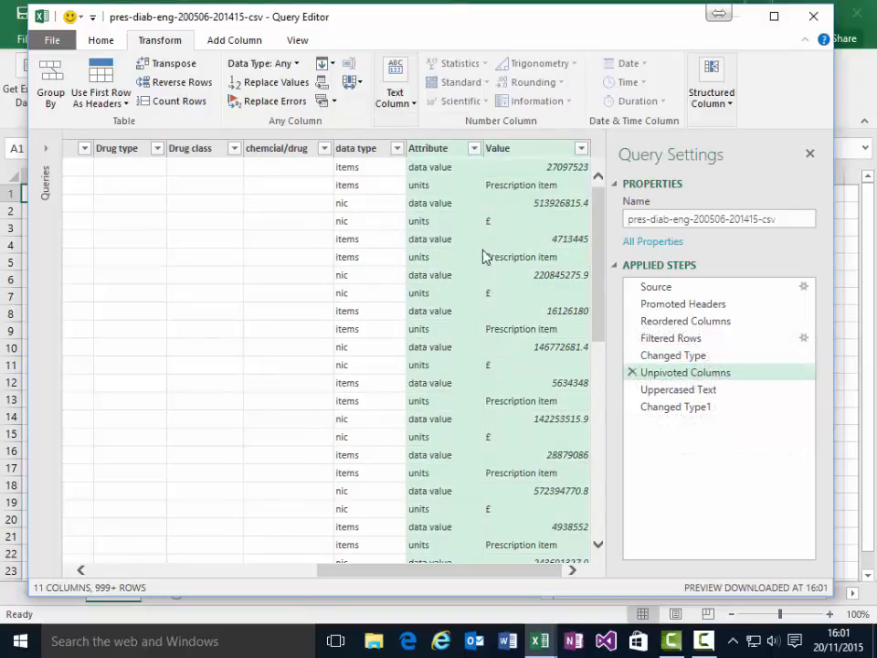
Step: Rename the Attribute column as Data Value, inserting the rename as an intermediate query step
{"action": "left_click", "coordinate": [435, 149]}
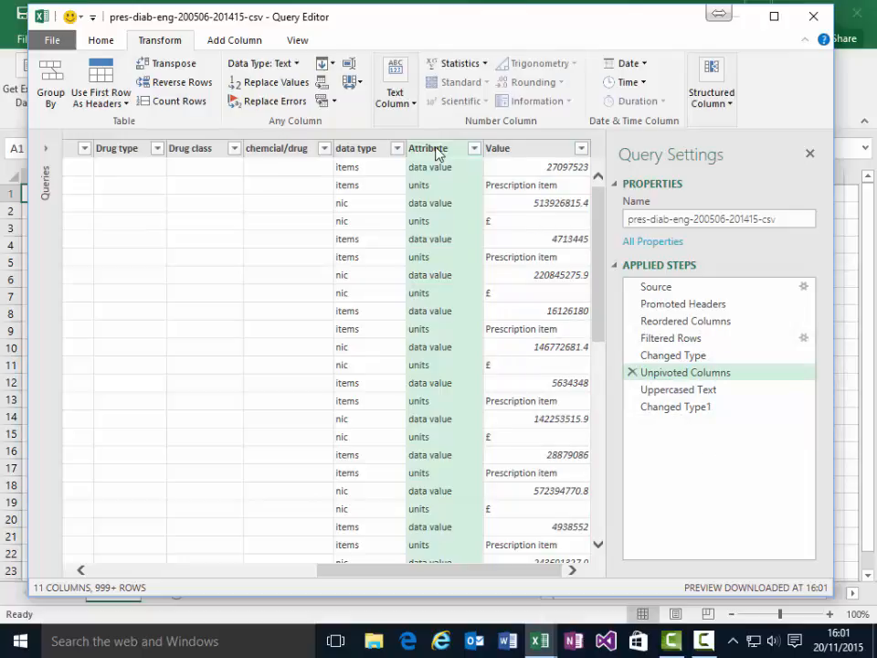
{"action": "double_click", "coordinate": [435, 149]}
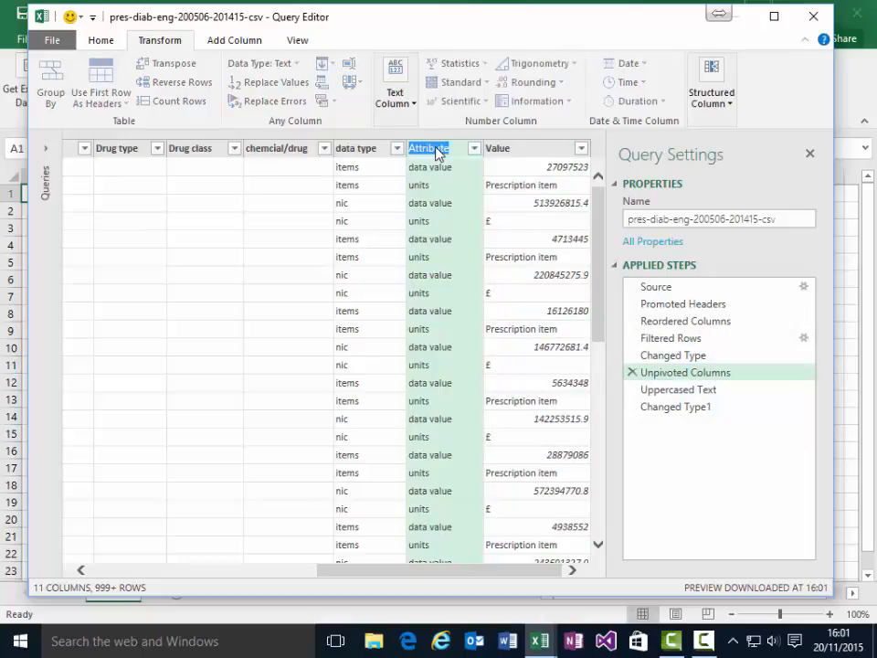
{"action": "type", "text": "Data Value"}
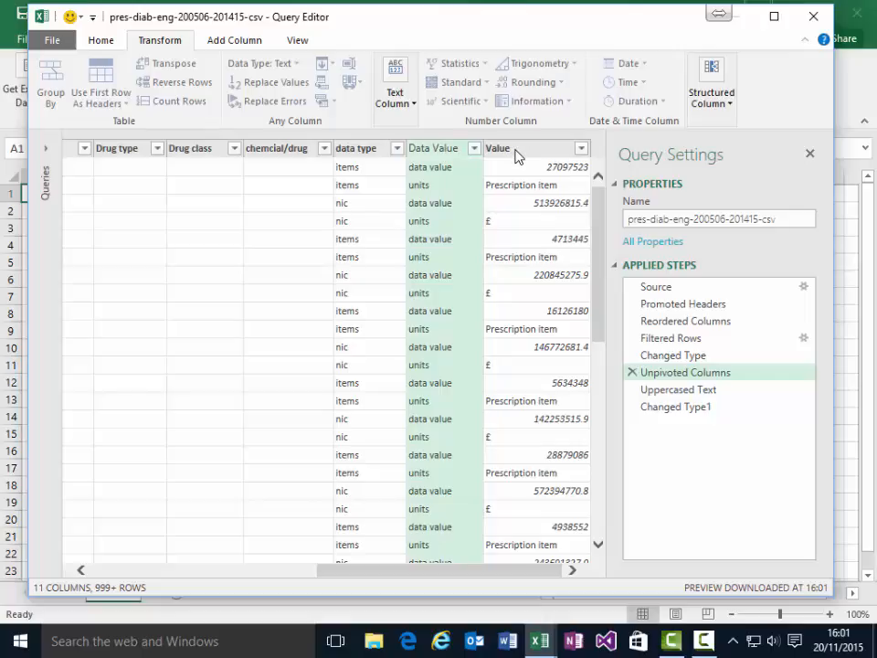
{"action": "key", "text": "Return"}
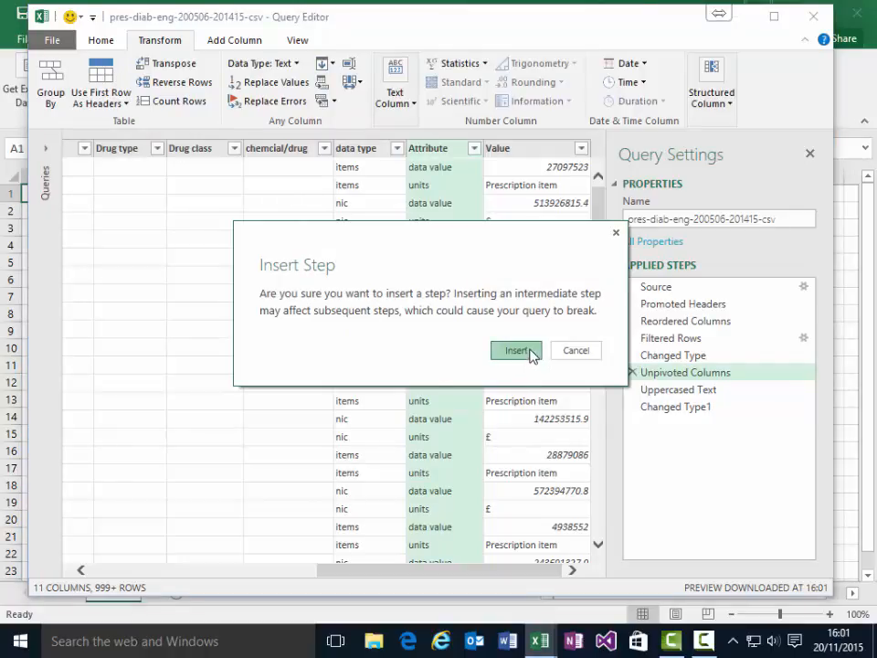
{"action": "left_click", "coordinate": [516, 351]}
Step: Close the Query Editor and load the query's data into a worksheet
{"action": "left_click", "coordinate": [101, 40]}
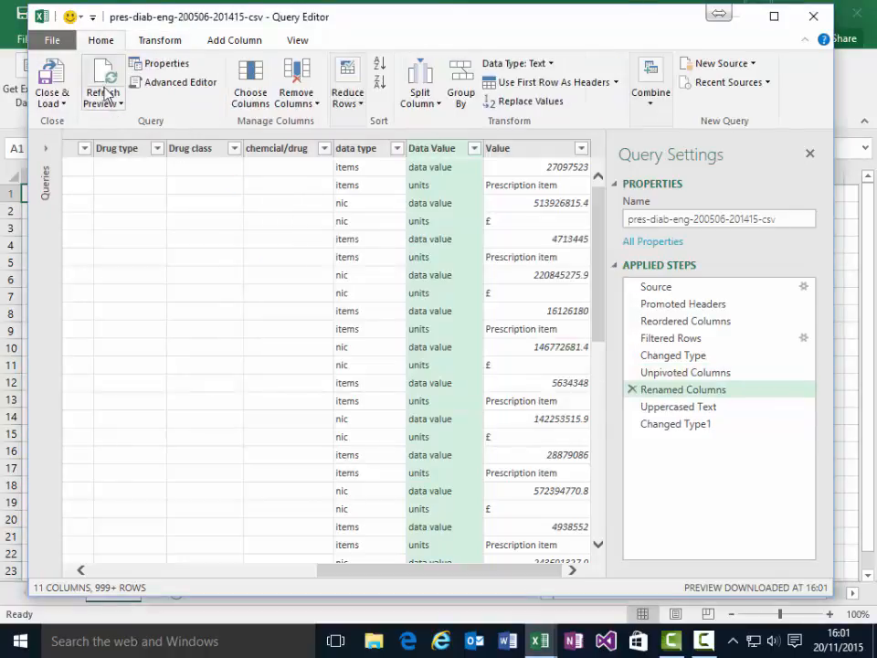
{"action": "left_click", "coordinate": [59, 104]}
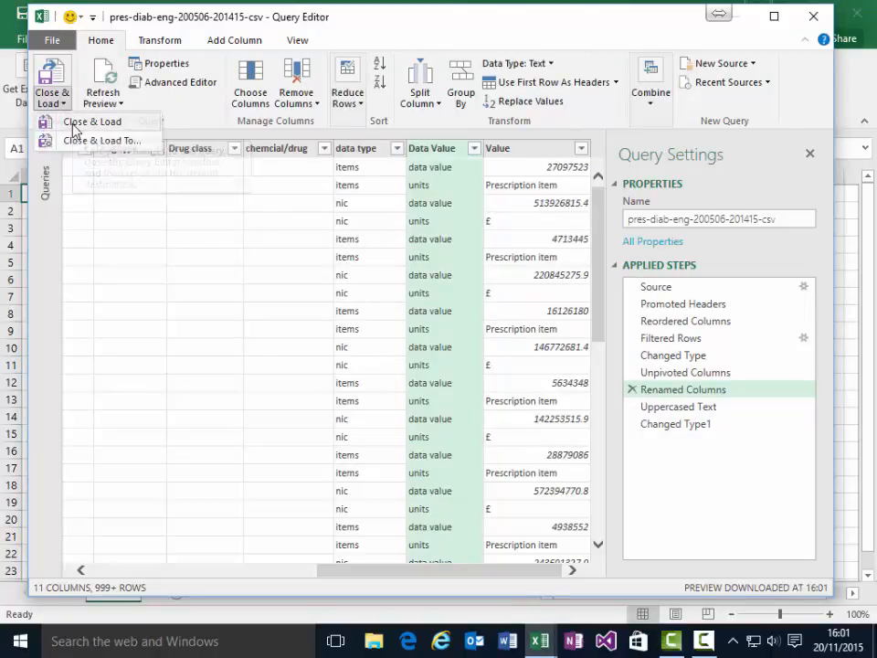
{"action": "left_click", "coordinate": [91, 122]}
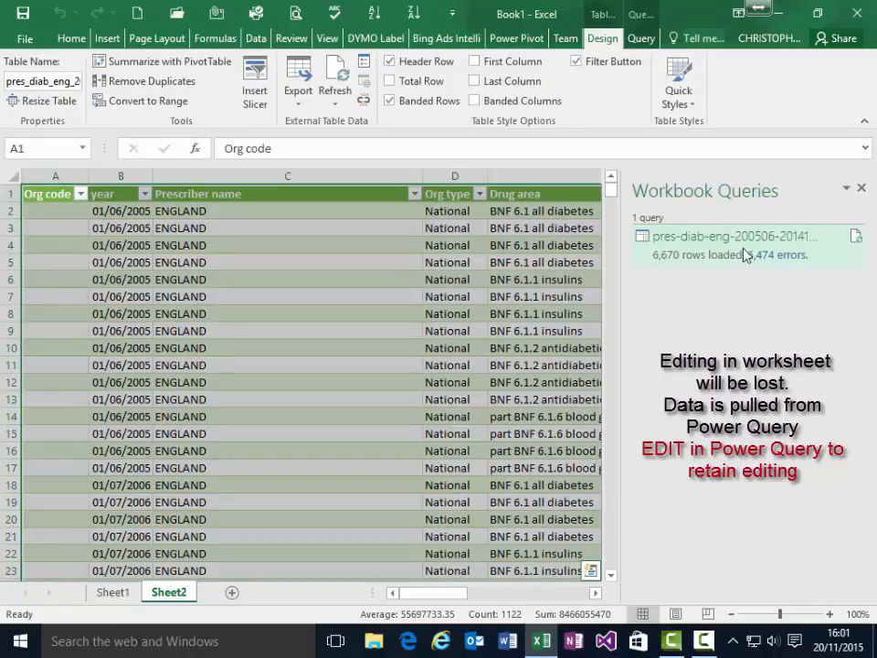
{"action": "mouse_move", "coordinate": [745, 254]}
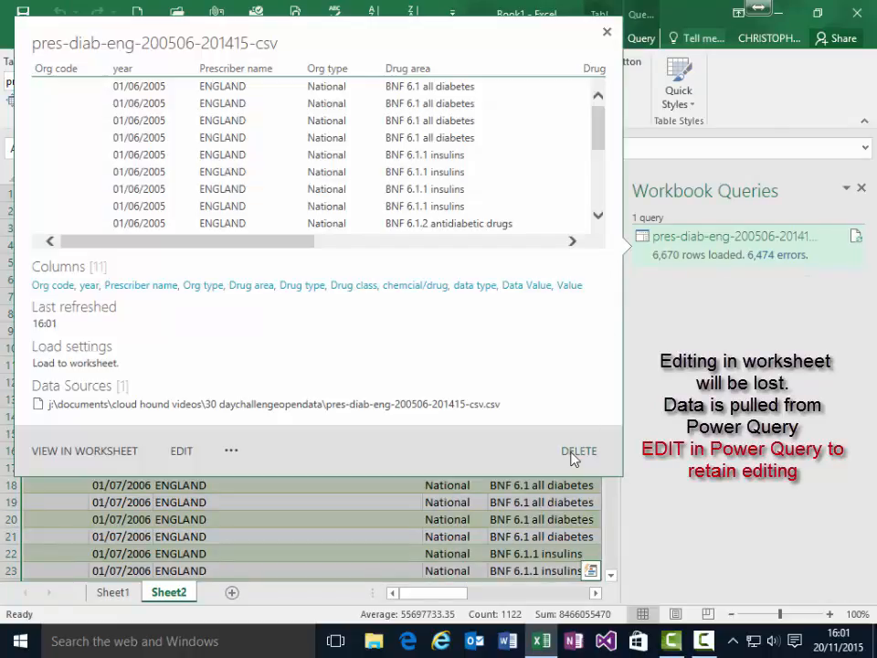